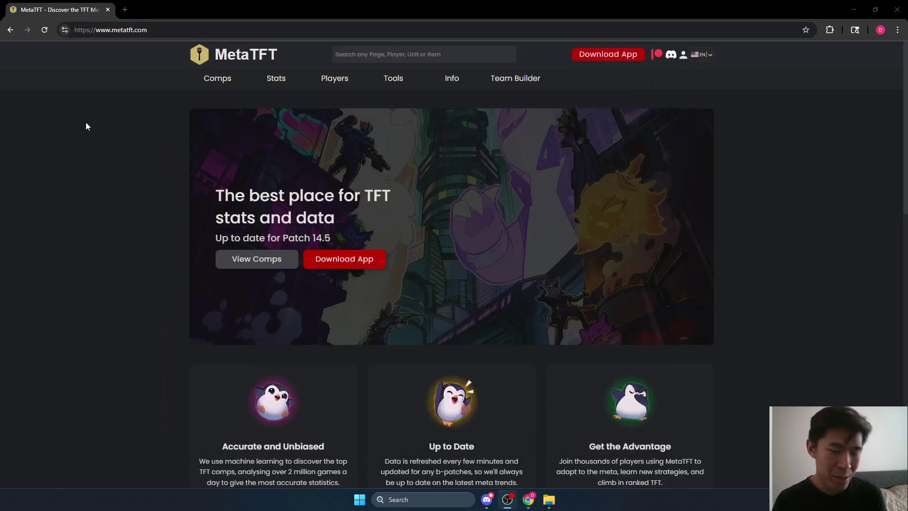
- Open the TFT Data Explorer with the browser in full screen
{"action": "mouse_move", "coordinate": [290, 79]}
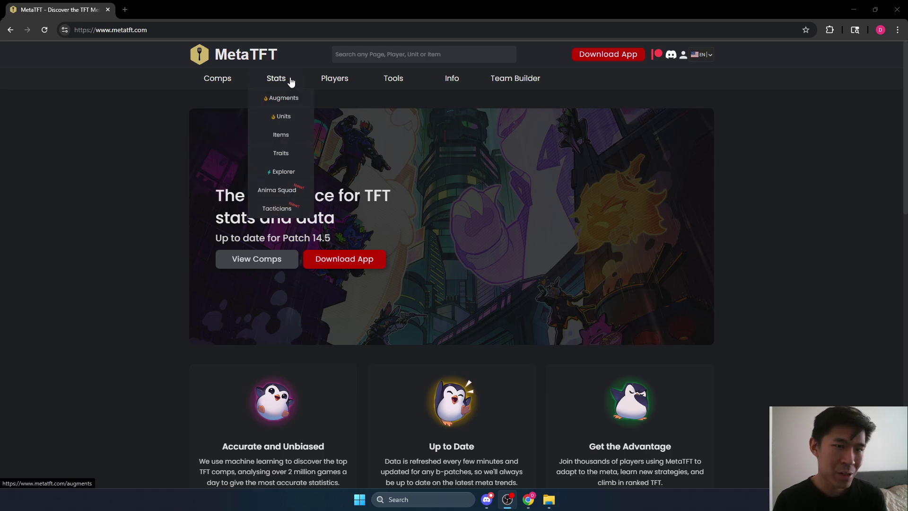
{"action": "left_click", "coordinate": [278, 172]}
{"action": "key", "text": "F11"}
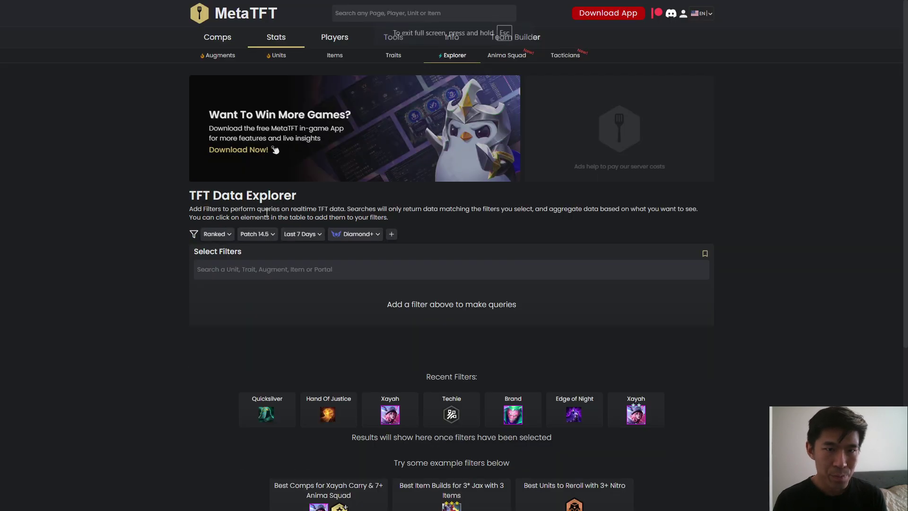
- Filter the Explorer to 'Brand 3 Items' and switch Advanced Mode off
{"action": "left_click", "coordinate": [208, 270]}
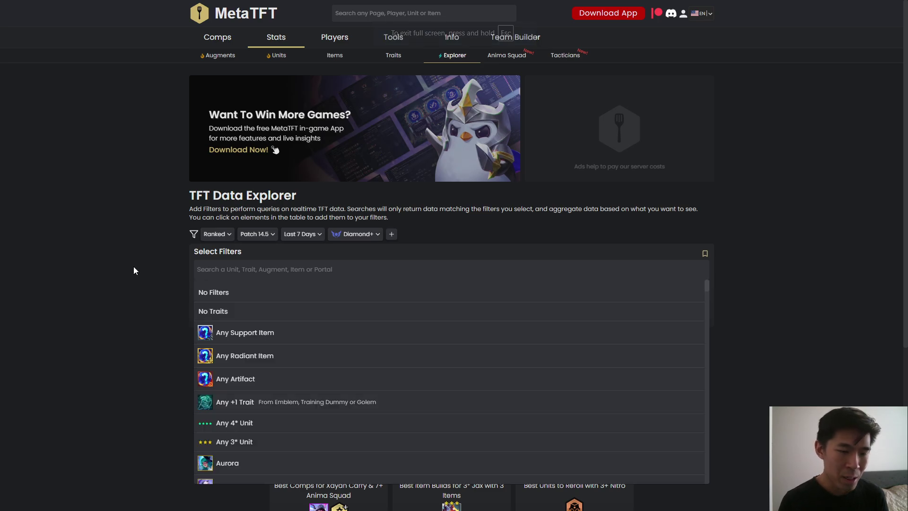
{"action": "type", "text": "brand"}
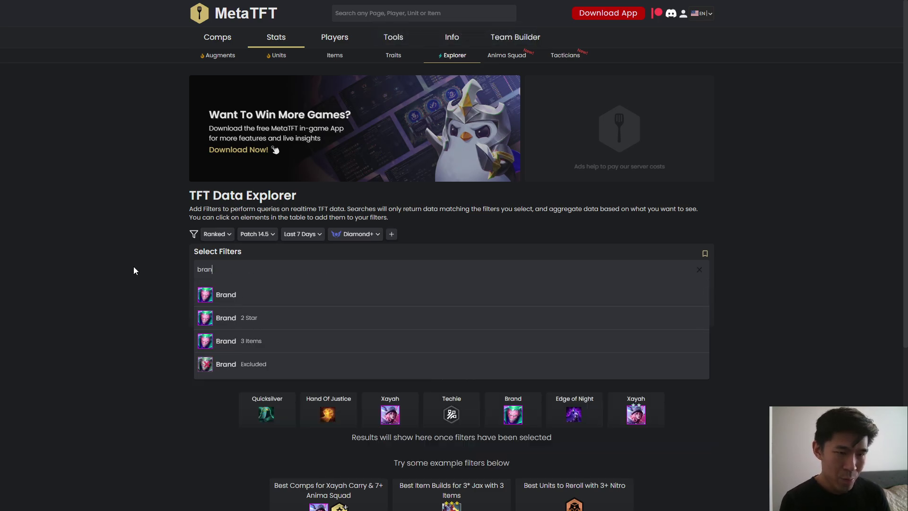
{"action": "left_click", "coordinate": [228, 342]}
{"action": "scroll", "coordinate": [384, 259], "scroll_direction": "down", "scroll_amount": 3}
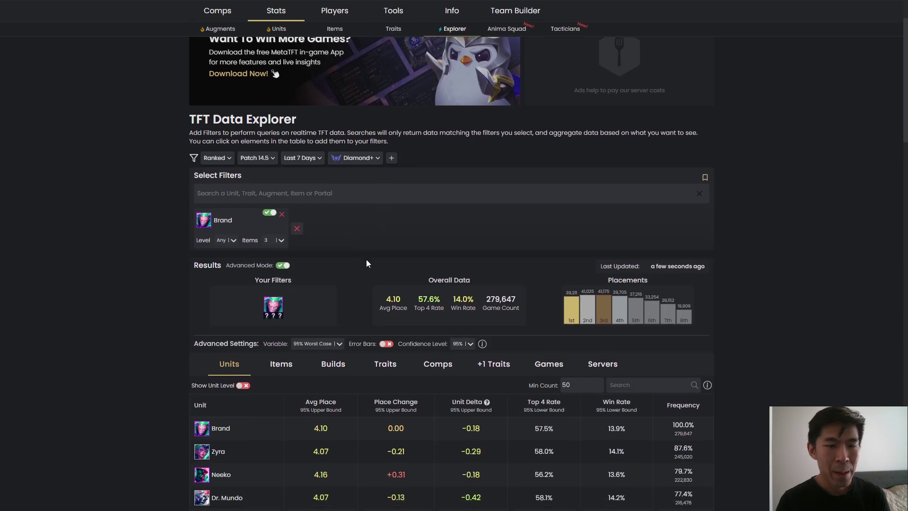
{"action": "left_click", "coordinate": [285, 200]}
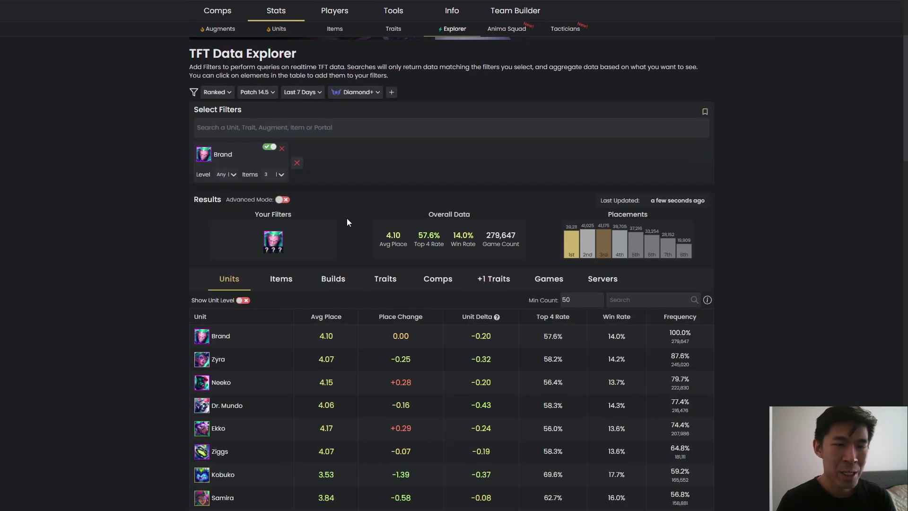
{"action": "scroll", "coordinate": [322, 208], "scroll_direction": "down", "scroll_amount": 3}
- Show Brand's item statistics and review Deathblade (4.50) and Spear of Shojin (4.10) average places
{"action": "left_click", "coordinate": [281, 137]}
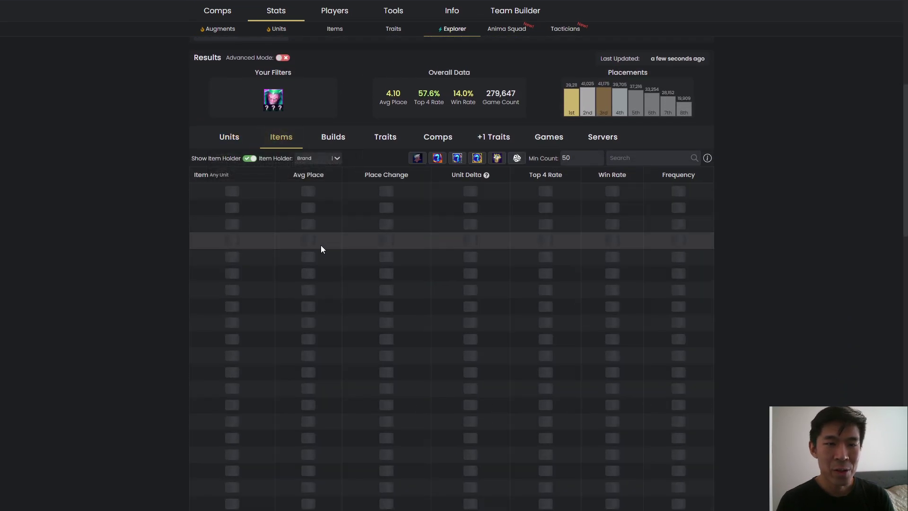
{"action": "scroll", "coordinate": [389, 198], "scroll_direction": "down", "scroll_amount": 1}
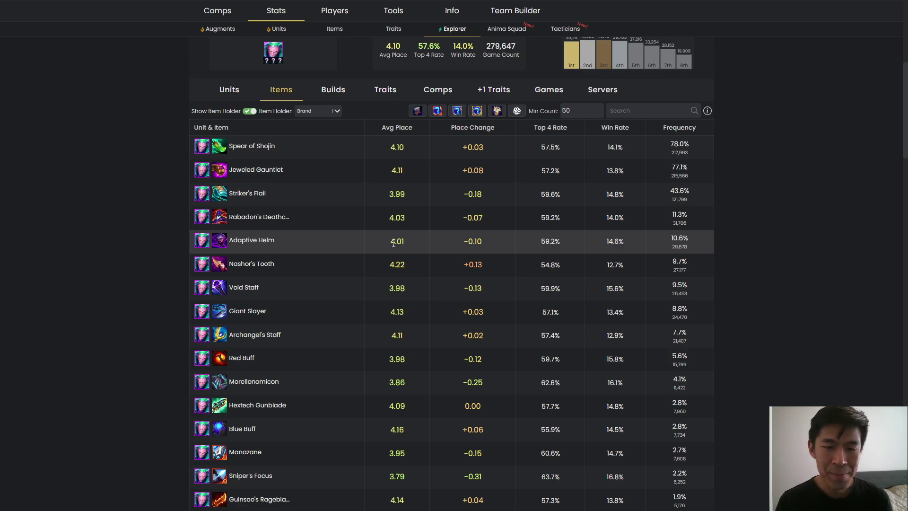
{"action": "scroll", "coordinate": [388, 240], "scroll_direction": "down", "scroll_amount": 20}
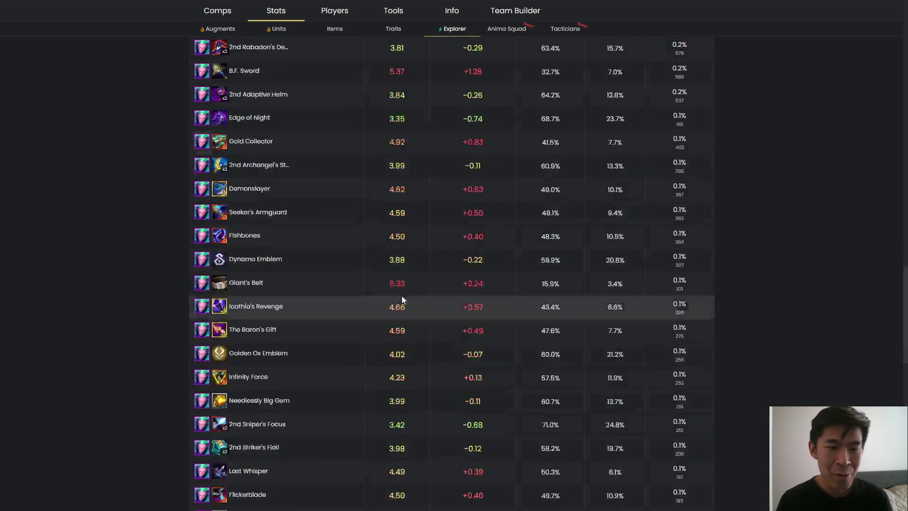
{"action": "scroll", "coordinate": [416, 302], "scroll_direction": "down", "scroll_amount": 7}
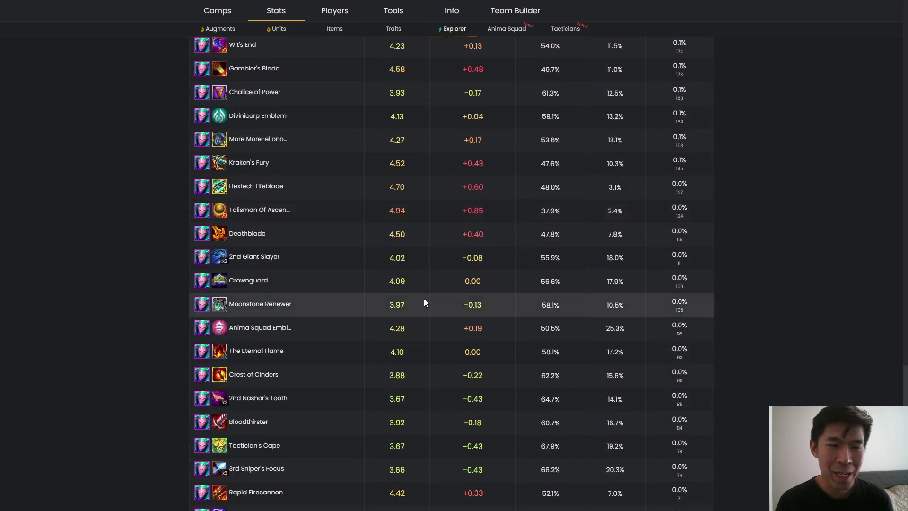
{"action": "left_click_drag", "start_coordinate": [406, 236], "coordinate": [385, 240]}
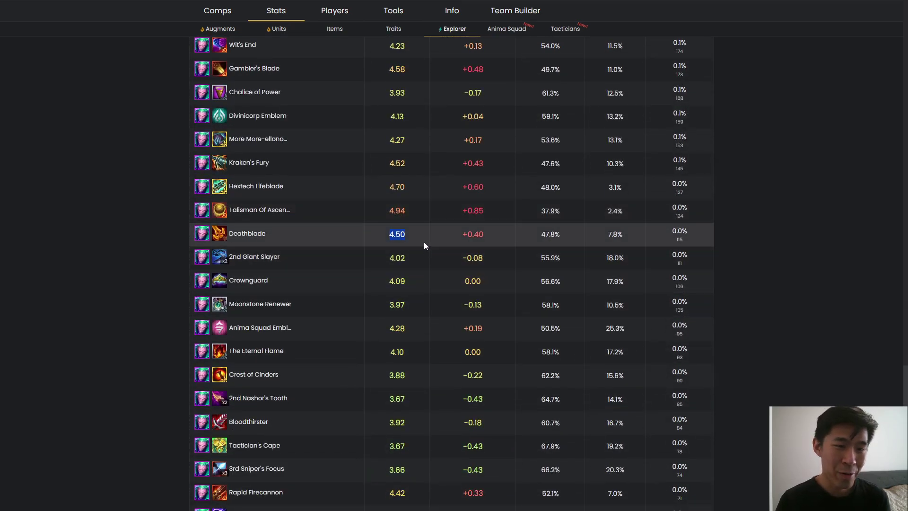
{"action": "scroll", "coordinate": [439, 337], "scroll_direction": "up", "scroll_amount": 12}
{"action": "scroll", "coordinate": [438, 333], "scroll_direction": "up", "scroll_amount": 15}
{"action": "scroll", "coordinate": [439, 322], "scroll_direction": "down", "scroll_amount": 5}
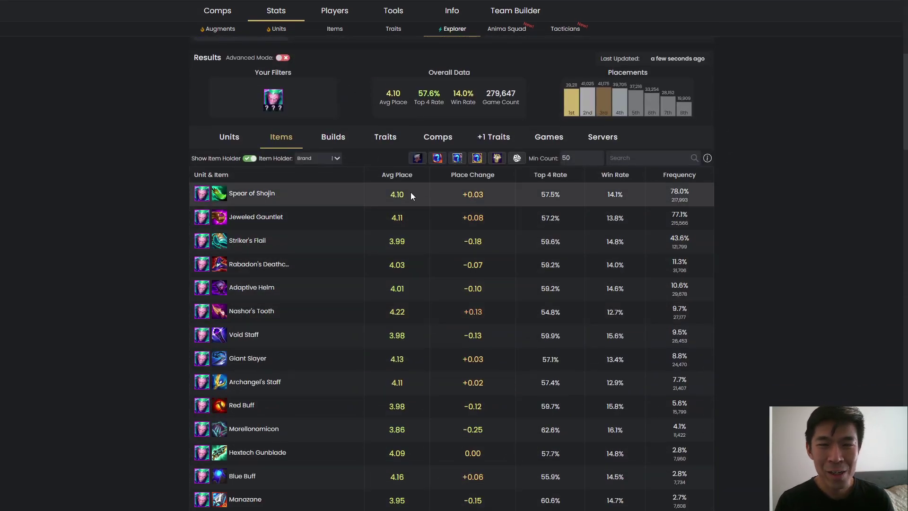
{"action": "left_click_drag", "start_coordinate": [410, 192], "coordinate": [387, 195]}
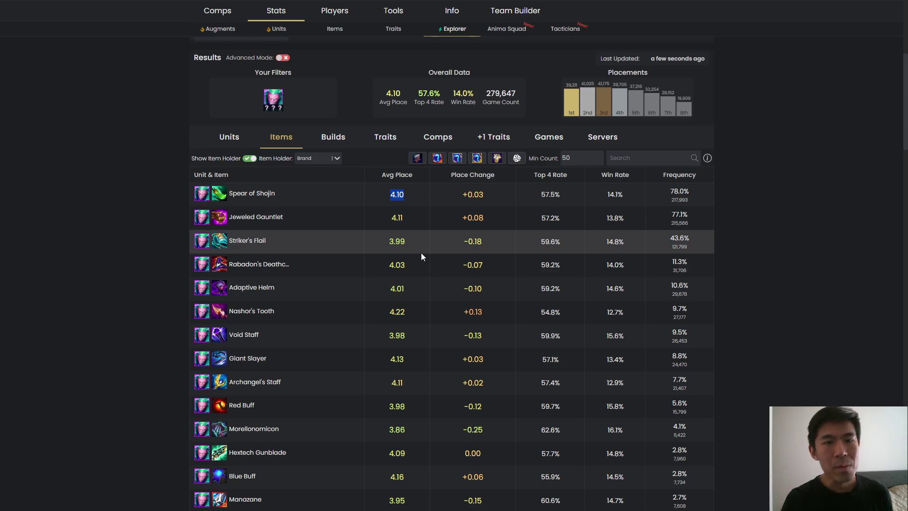
{"action": "scroll", "coordinate": [292, 161], "scroll_direction": "up", "scroll_amount": 1}
- Turn Advanced Mode back on and check the Variable and Confidence Level options
{"action": "left_click", "coordinate": [281, 106]}
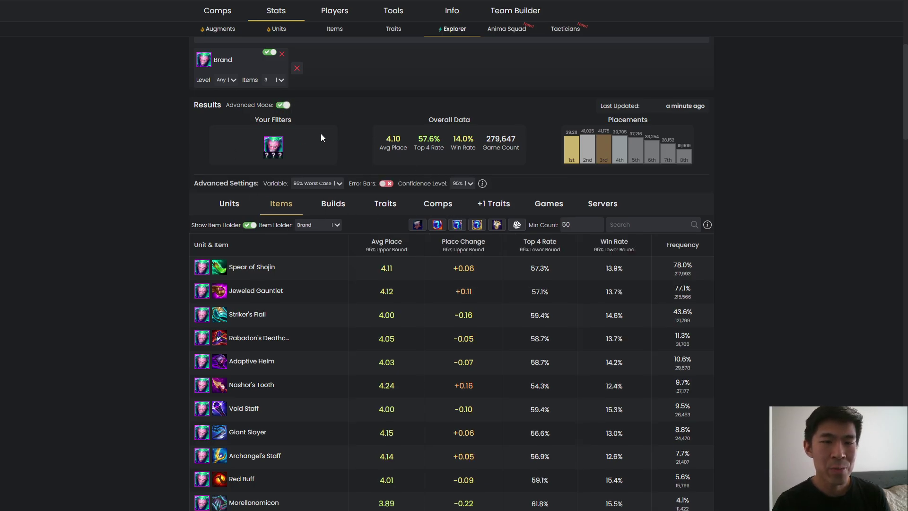
{"action": "left_click", "coordinate": [329, 183]}
{"action": "left_click", "coordinate": [336, 171]}
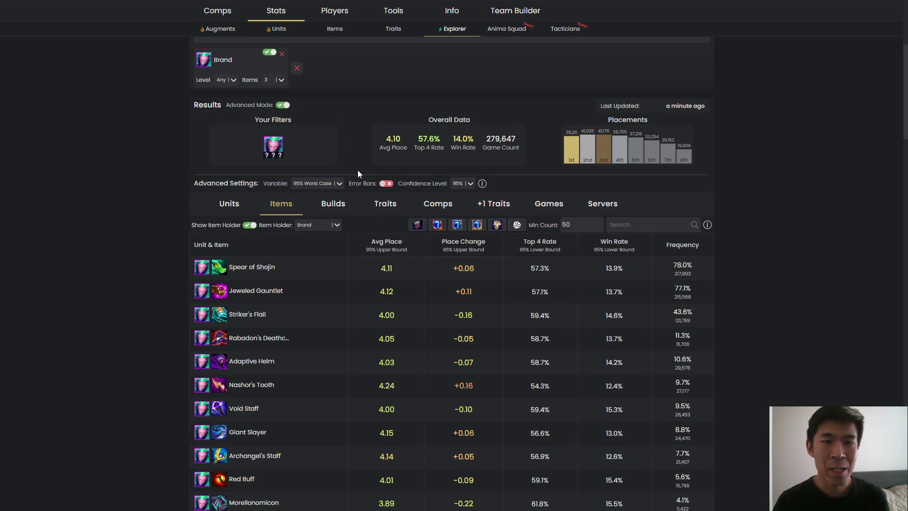
{"action": "left_click", "coordinate": [461, 183]}
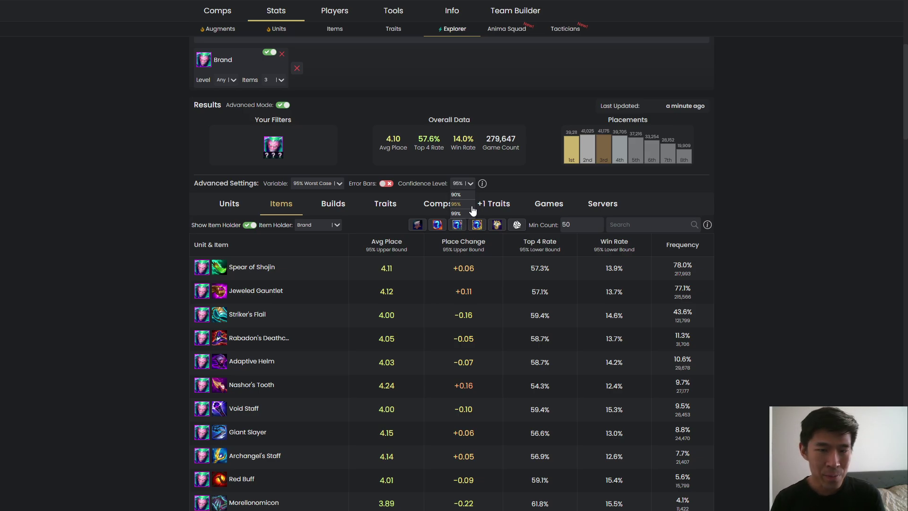
- Enable error bars and highlight Rabadon's Deathcap range of 4.01 to 4.05
{"action": "left_click", "coordinate": [386, 184]}
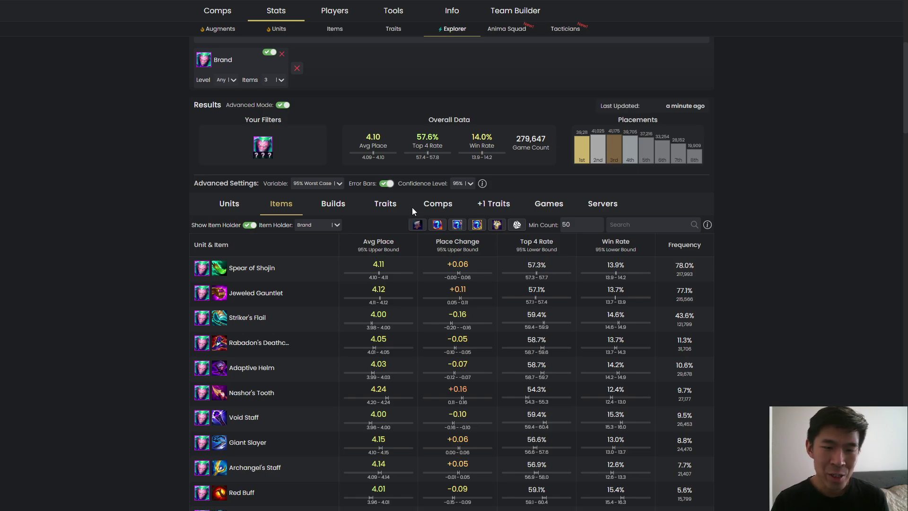
{"action": "left_click_drag", "start_coordinate": [367, 353], "coordinate": [375, 352]}
{"action": "double_click", "coordinate": [385, 352]}
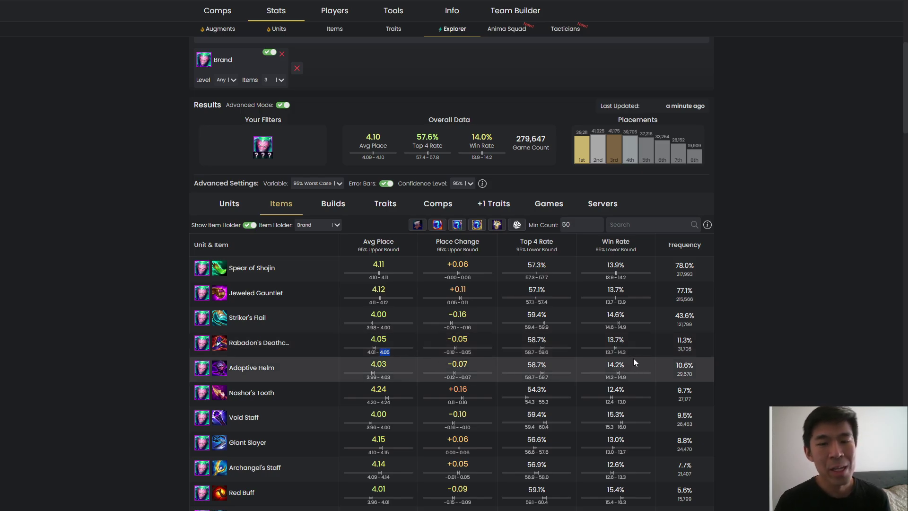
{"action": "left_click", "coordinate": [396, 352]}
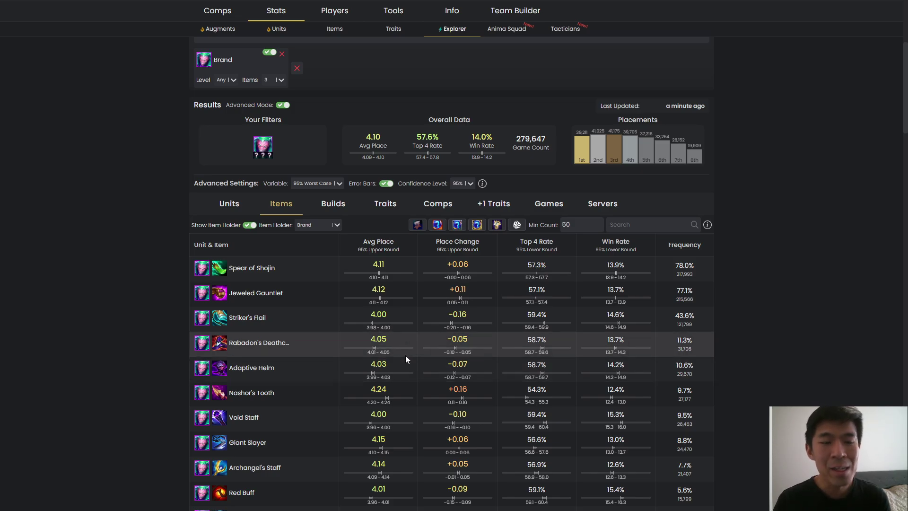
{"action": "scroll", "coordinate": [406, 354], "scroll_direction": "down", "scroll_amount": 20}
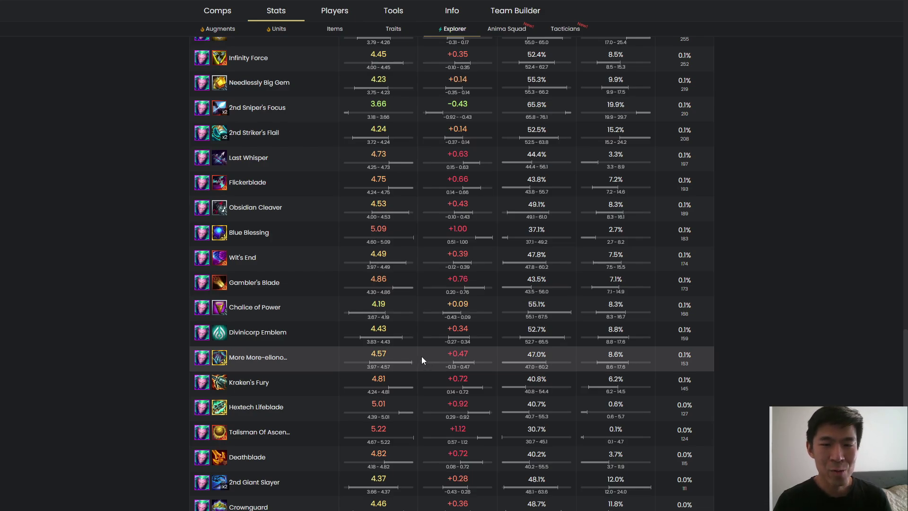
{"action": "scroll", "coordinate": [422, 356], "scroll_direction": "down", "scroll_amount": 2}
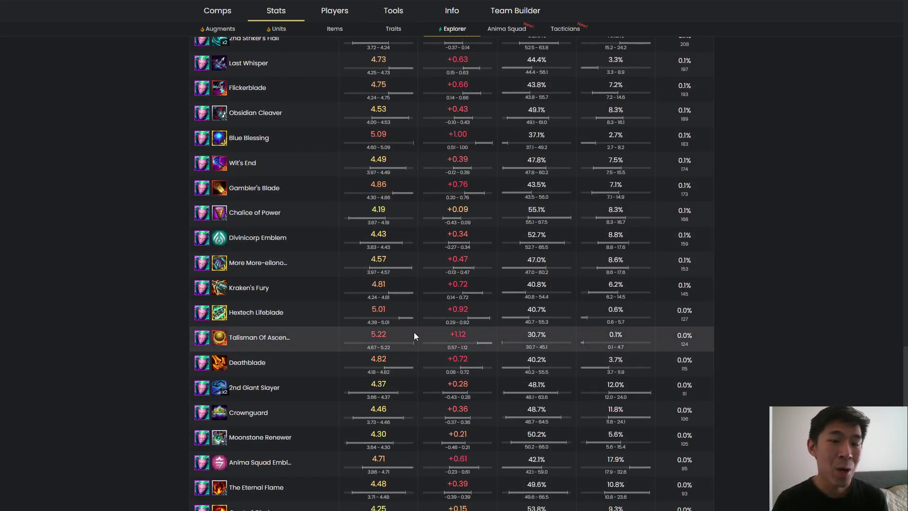
{"action": "scroll", "coordinate": [905, 373], "scroll_direction": "up", "scroll_amount": 1}
{"action": "left_click_drag", "start_coordinate": [904, 373], "coordinate": [764, 121]}
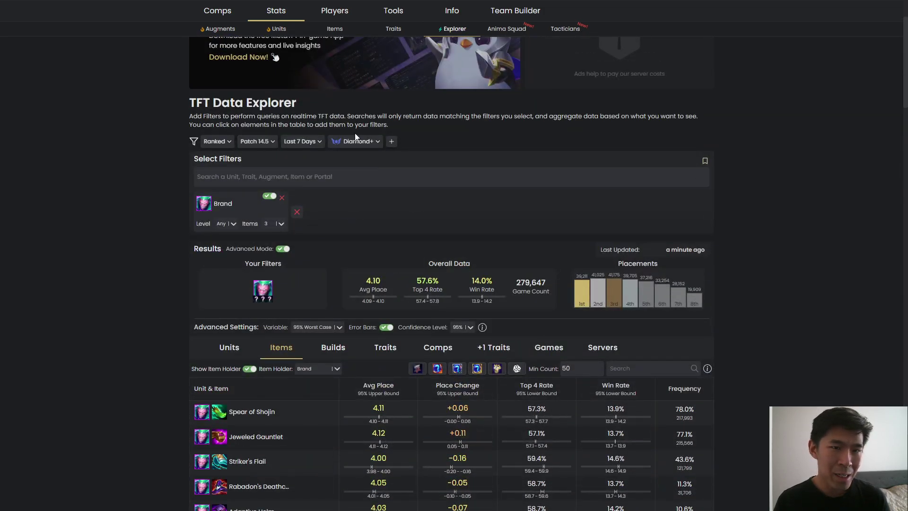
{"action": "left_click_drag", "start_coordinate": [904, 103], "coordinate": [904, 392]}
{"action": "scroll", "coordinate": [569, 313], "scroll_direction": "up", "scroll_amount": 3}
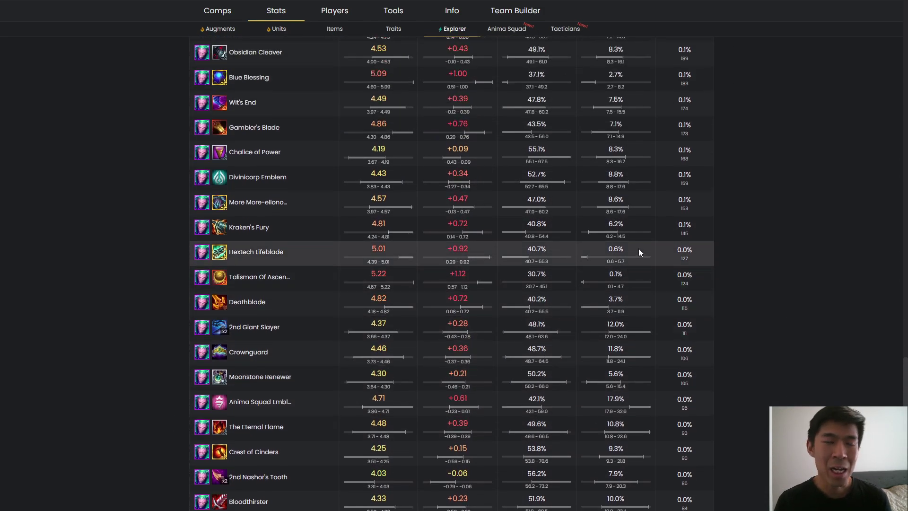
{"action": "double_click", "coordinate": [684, 208]}
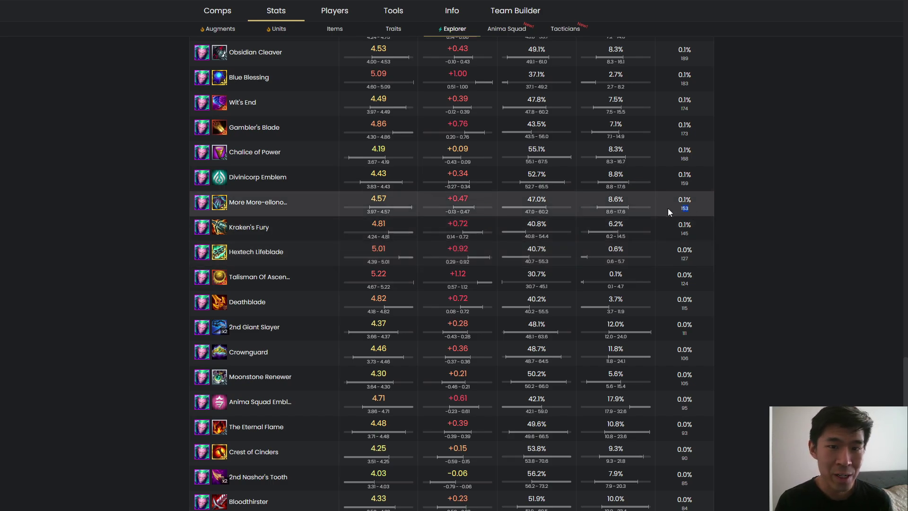
{"action": "left_click", "coordinate": [366, 211]}
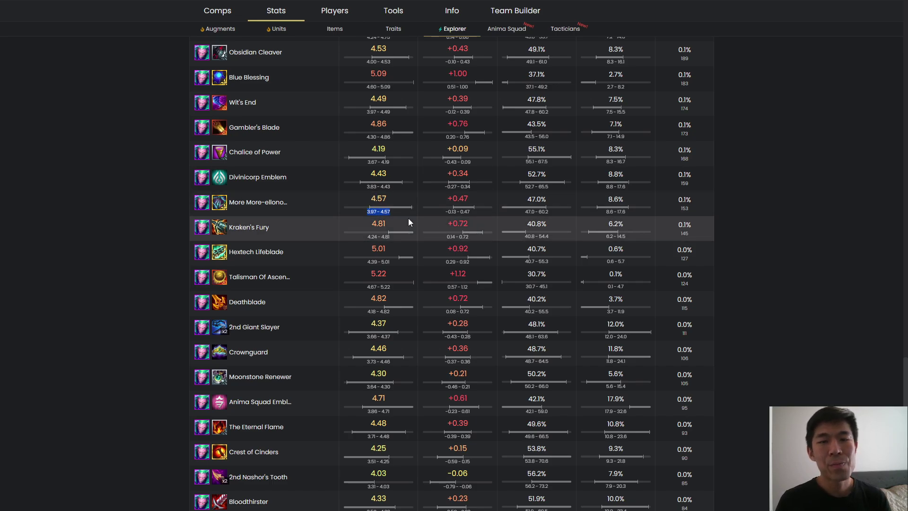
{"action": "left_click", "coordinate": [399, 207]}
{"action": "left_click_drag", "start_coordinate": [376, 199], "coordinate": [370, 199]}
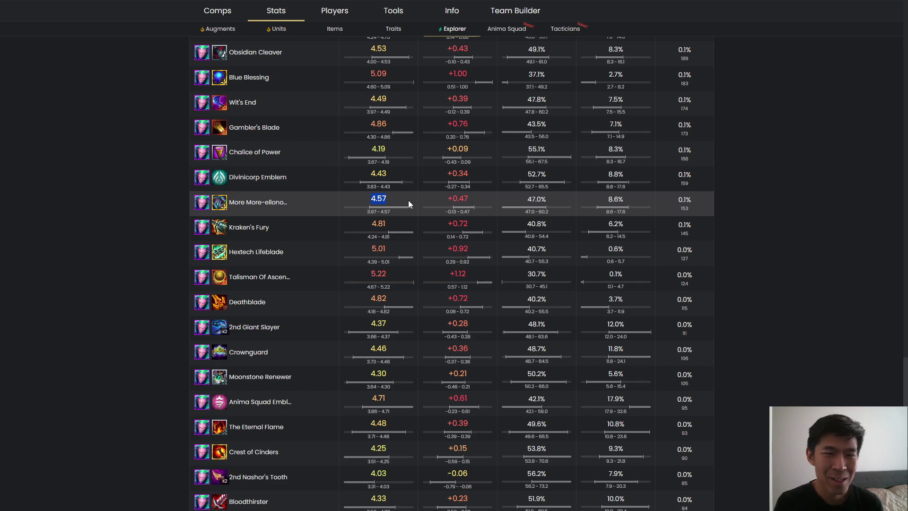
{"action": "scroll", "coordinate": [408, 198], "scroll_direction": "up", "scroll_amount": 4}
{"action": "scroll", "coordinate": [412, 196], "scroll_direction": "up", "scroll_amount": 2}
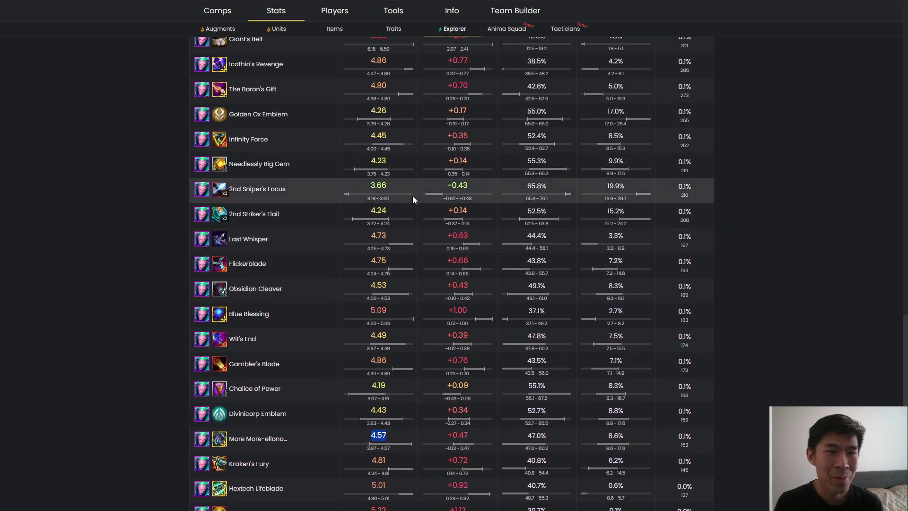
{"action": "left_click", "coordinate": [395, 232]}
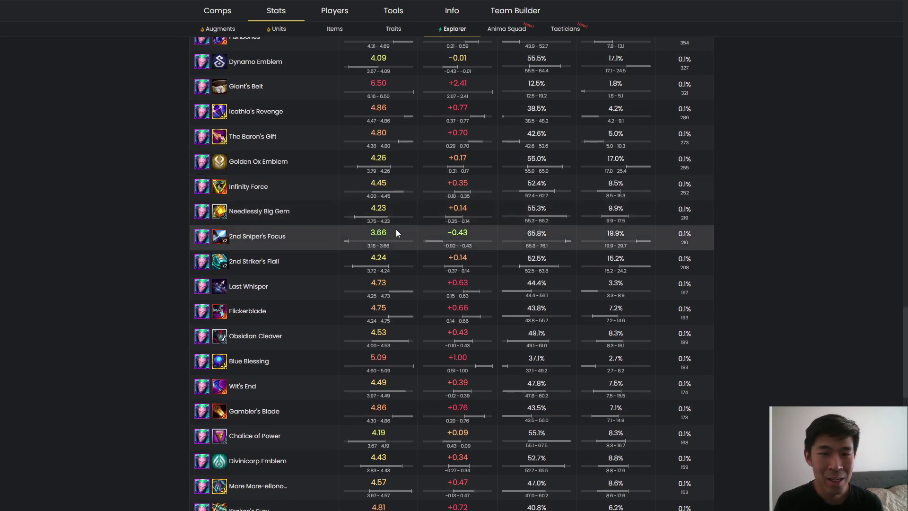
{"action": "left_click_drag", "start_coordinate": [691, 243], "coordinate": [675, 248]}
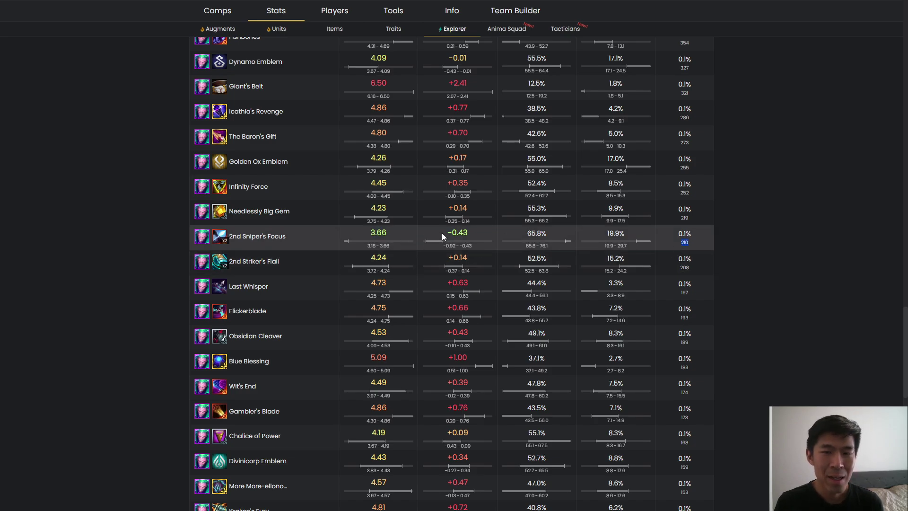
{"action": "left_click", "coordinate": [390, 235]}
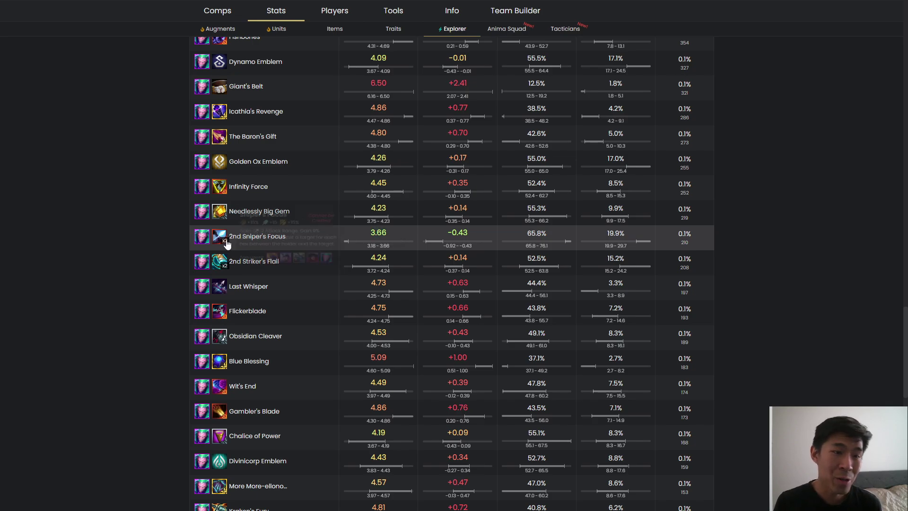
{"action": "left_click", "coordinate": [395, 239]}
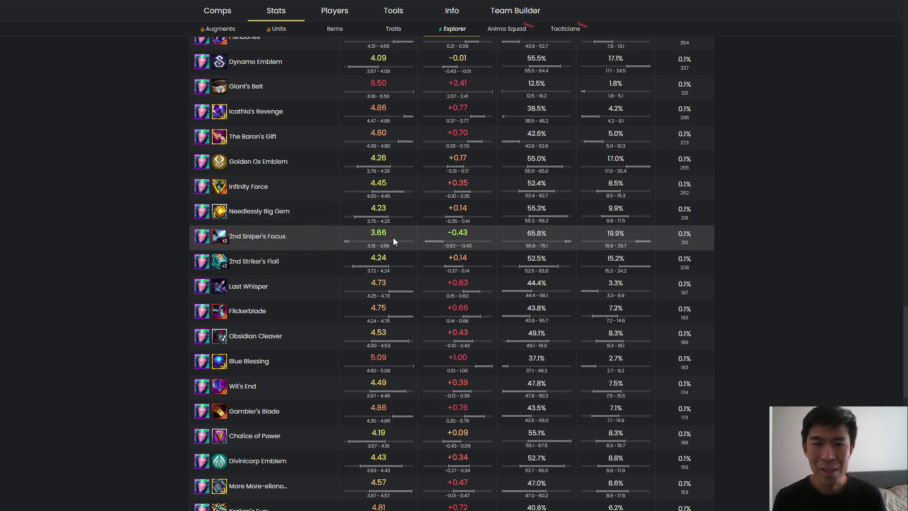
{"action": "mouse_move", "coordinate": [224, 243]}
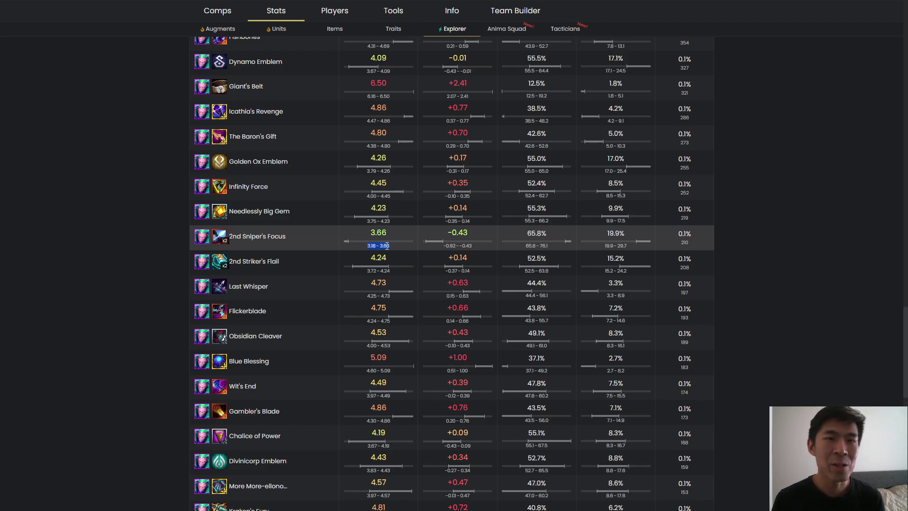
{"action": "scroll", "coordinate": [429, 279], "scroll_direction": "up", "scroll_amount": 15}
{"action": "scroll", "coordinate": [406, 296], "scroll_direction": "up", "scroll_amount": 10}
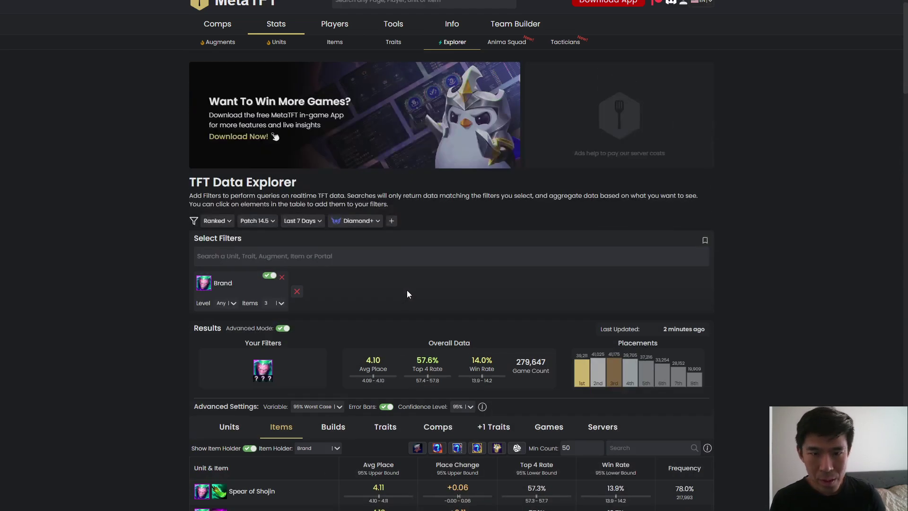
{"action": "scroll", "coordinate": [407, 288], "scroll_direction": "down", "scroll_amount": 7}
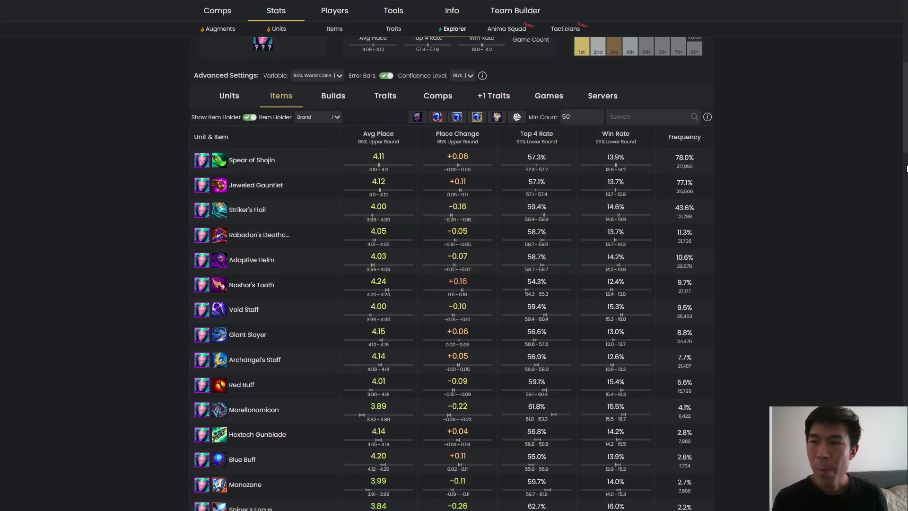
{"action": "scroll", "coordinate": [413, 268], "scroll_direction": "down", "scroll_amount": 1}
{"action": "left_click_drag", "start_coordinate": [388, 127], "coordinate": [371, 128]}
{"action": "scroll", "coordinate": [354, 198], "scroll_direction": "up", "scroll_amount": 2}
{"action": "scroll", "coordinate": [425, 288], "scroll_direction": "down", "scroll_amount": 20}
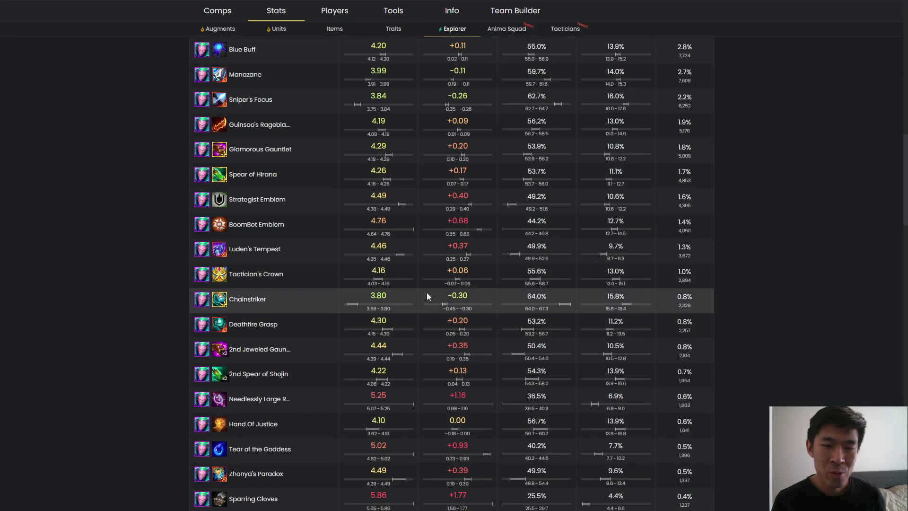
{"action": "scroll", "coordinate": [407, 295], "scroll_direction": "down", "scroll_amount": 4}
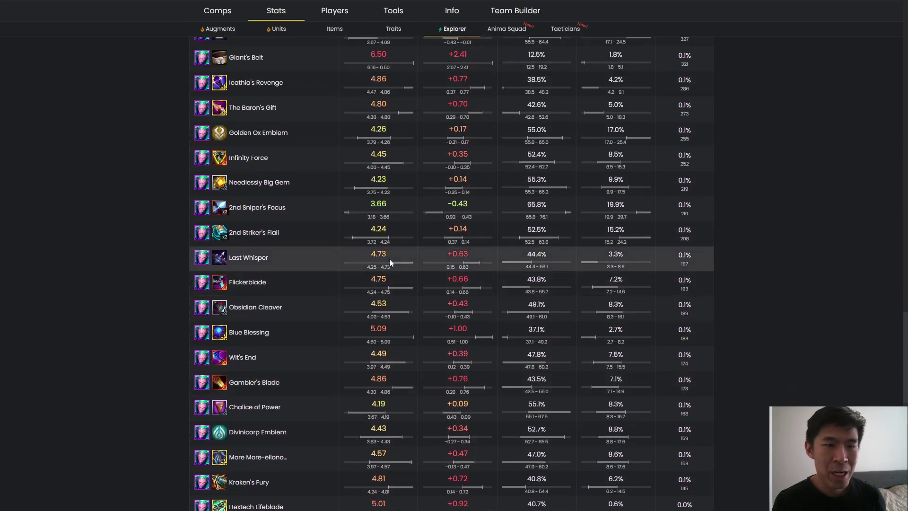
{"action": "left_click_drag", "start_coordinate": [388, 204], "coordinate": [372, 202]}
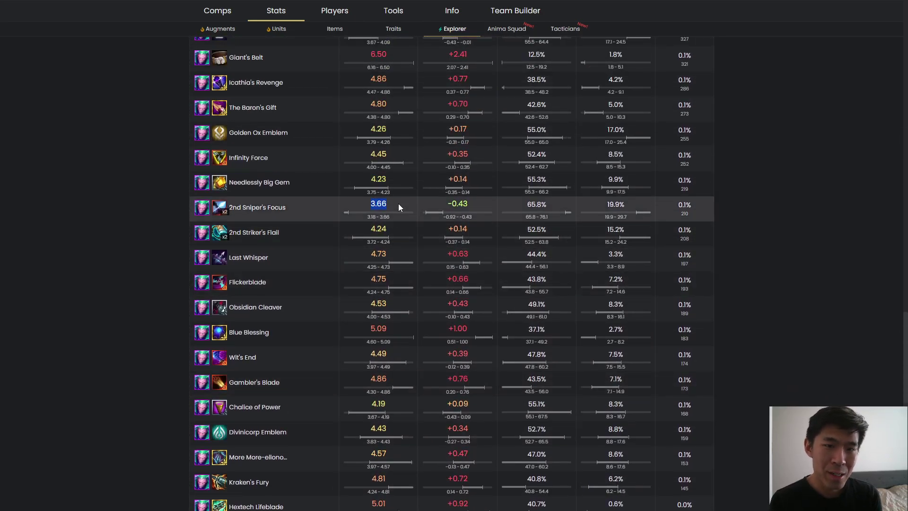
{"action": "left_click_drag", "start_coordinate": [377, 216], "coordinate": [367, 217]}
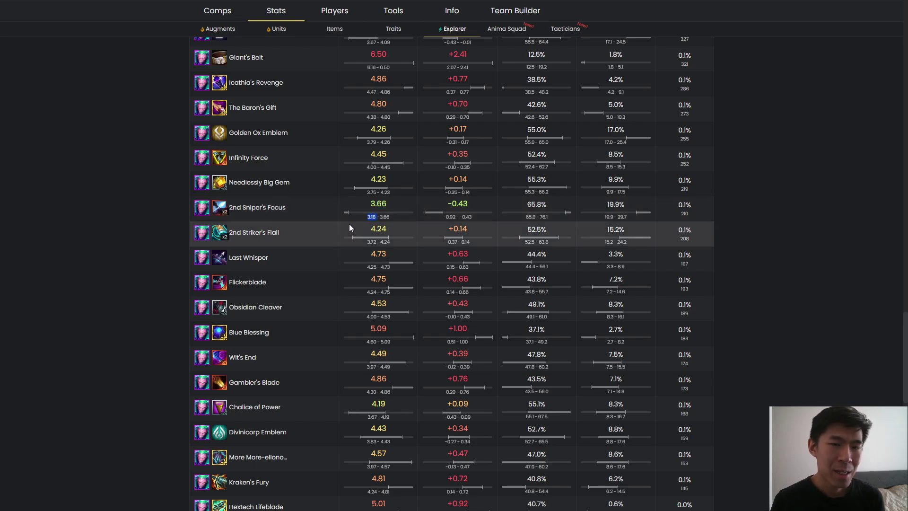
{"action": "scroll", "coordinate": [352, 229], "scroll_direction": "up", "scroll_amount": 20}
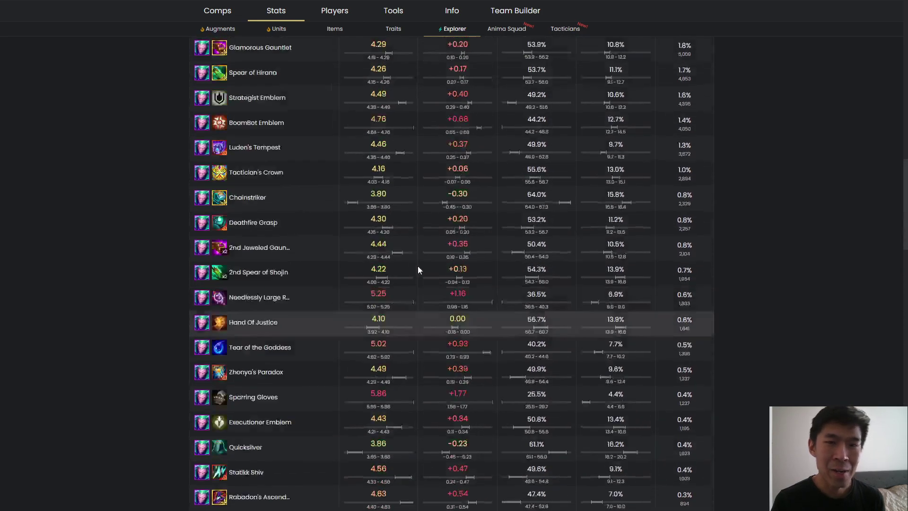
{"action": "scroll", "coordinate": [416, 268], "scroll_direction": "down", "scroll_amount": 2}
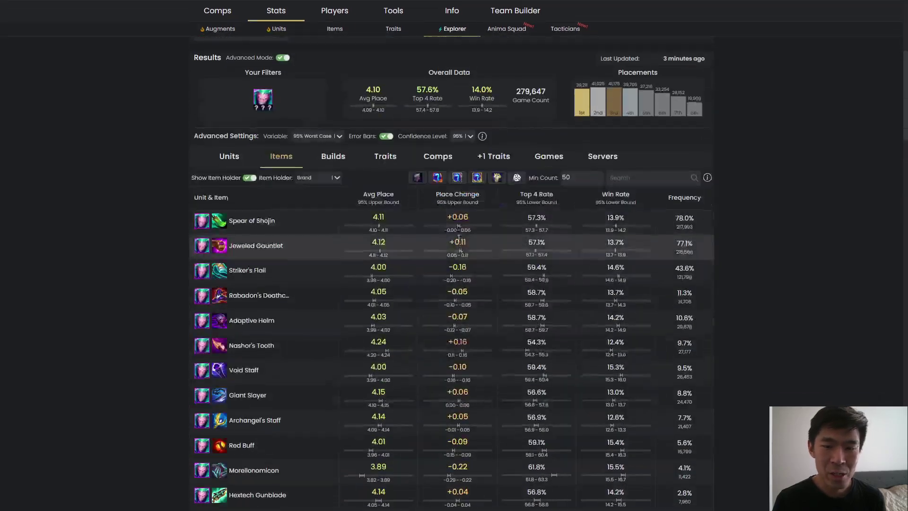
- Keep the confidence level at 95%
{"action": "left_click", "coordinate": [459, 137]}
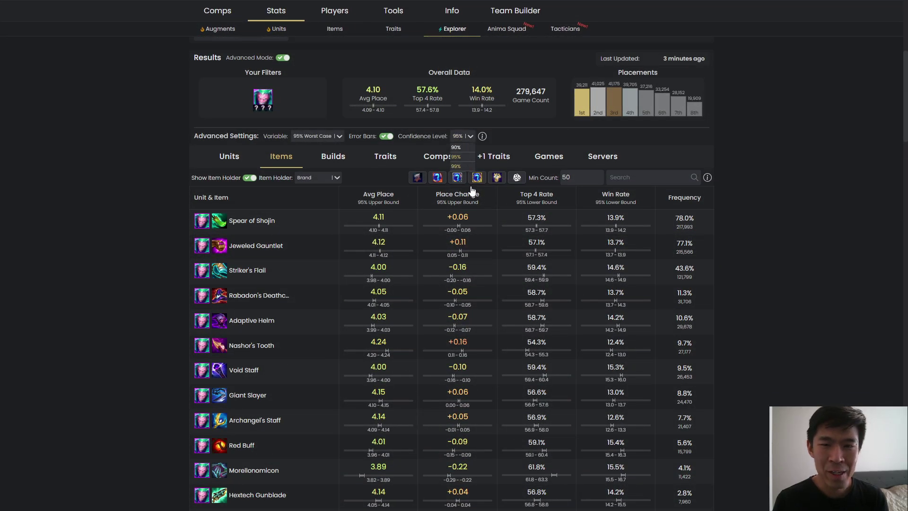
{"action": "left_click", "coordinate": [461, 161]}
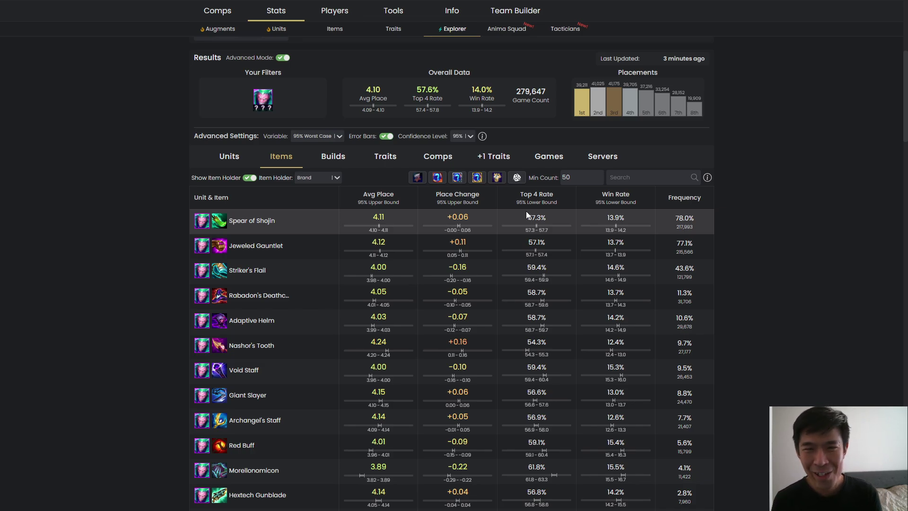
- Switch off error bars in Brand's item table
{"action": "left_click", "coordinate": [385, 137]}
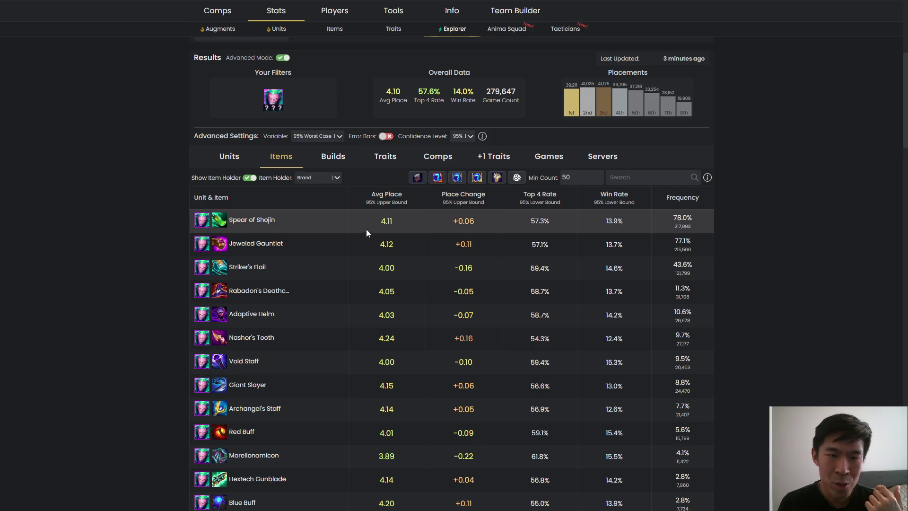
{"action": "left_click", "coordinate": [383, 196]}
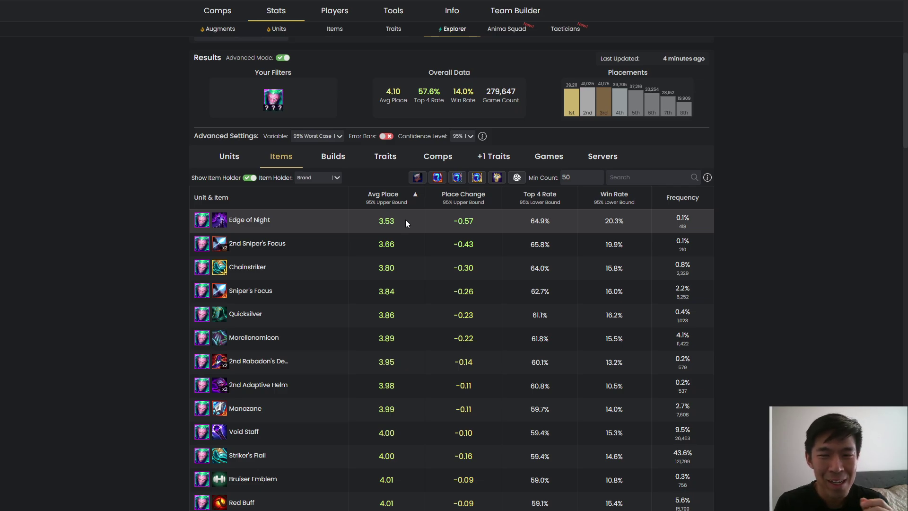
{"action": "double_click", "coordinate": [683, 227]}
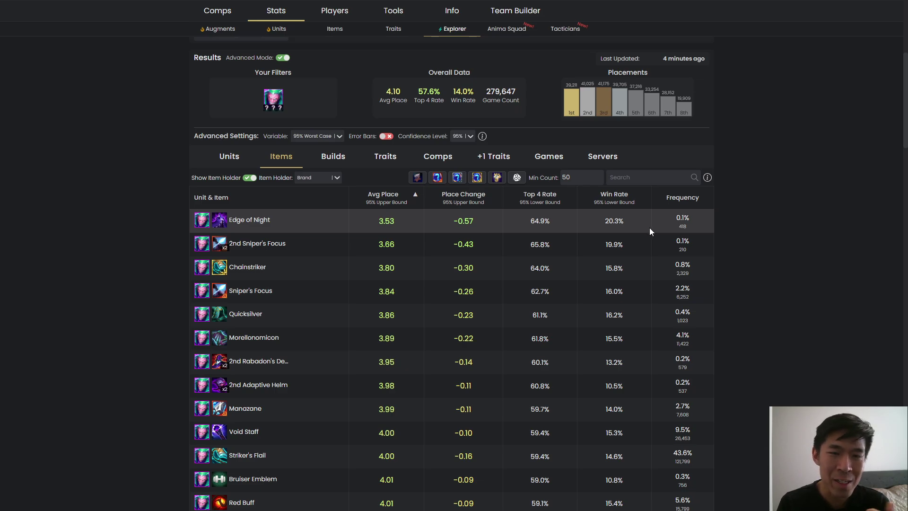
- Add an Edge of Night on Brand filter and browse the 418 matching individual games
{"action": "left_click", "coordinate": [254, 221]}
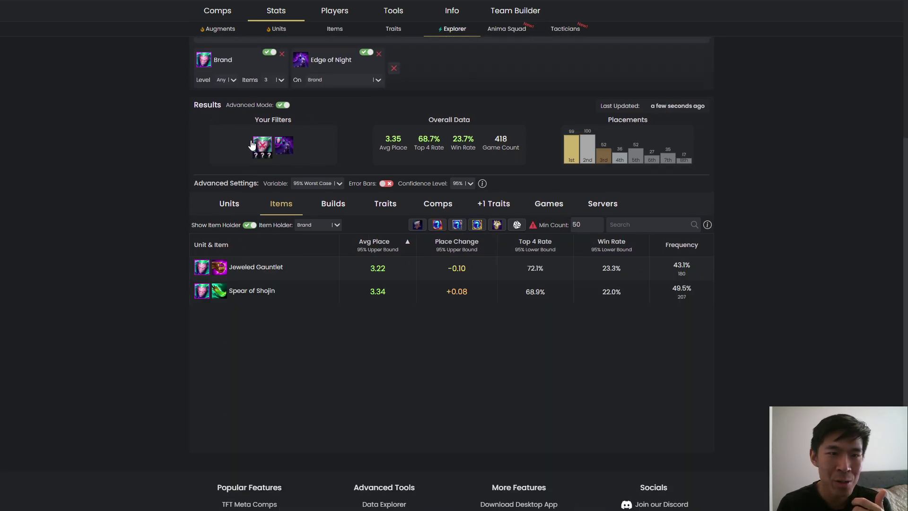
{"action": "scroll", "coordinate": [308, 113], "scroll_direction": "down", "scroll_amount": 1}
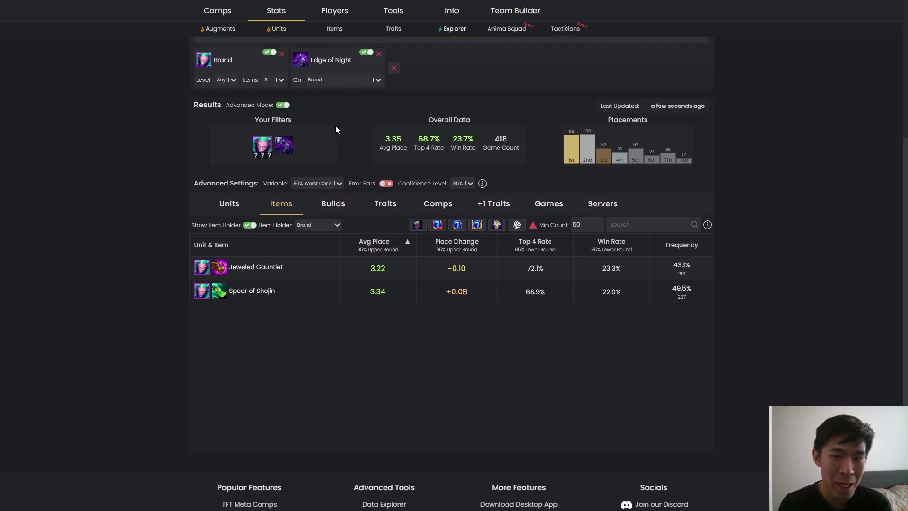
{"action": "left_click", "coordinate": [549, 208]}
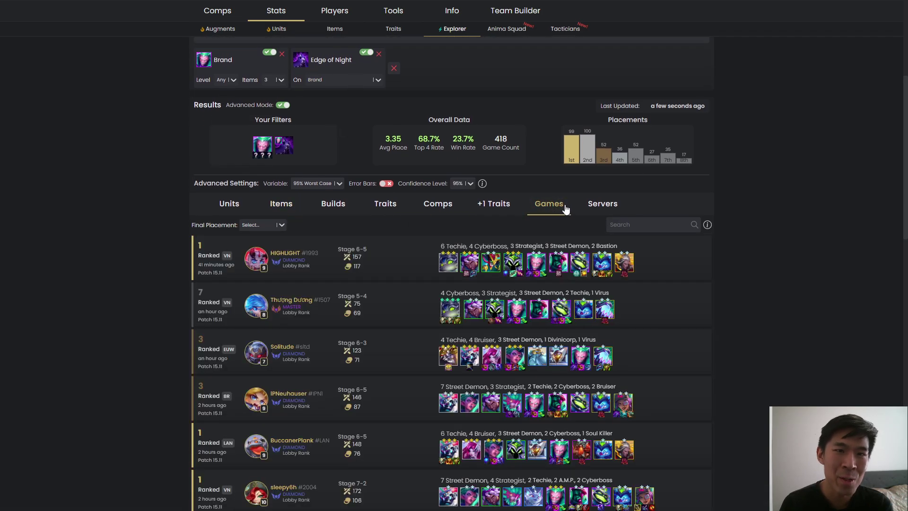
{"action": "scroll", "coordinate": [739, 222], "scroll_direction": "down", "scroll_amount": 3}
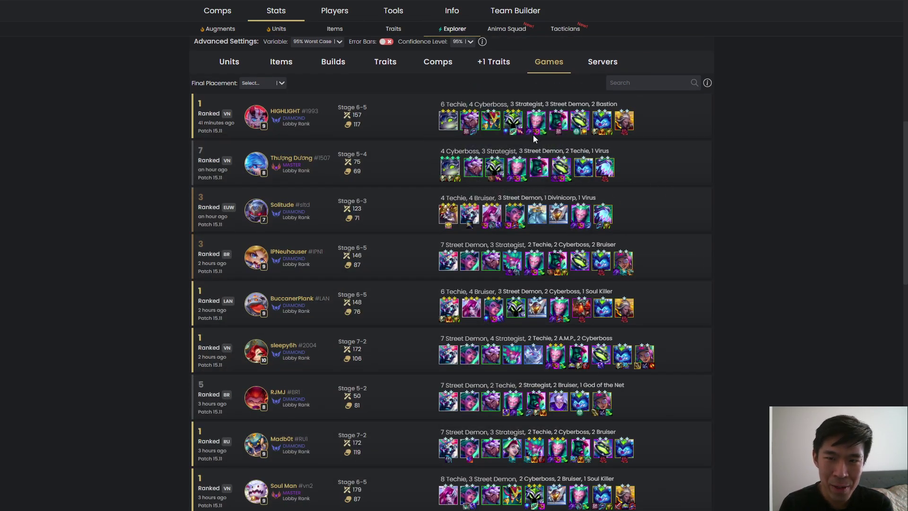
{"action": "scroll", "coordinate": [664, 187], "scroll_direction": "down", "scroll_amount": 1}
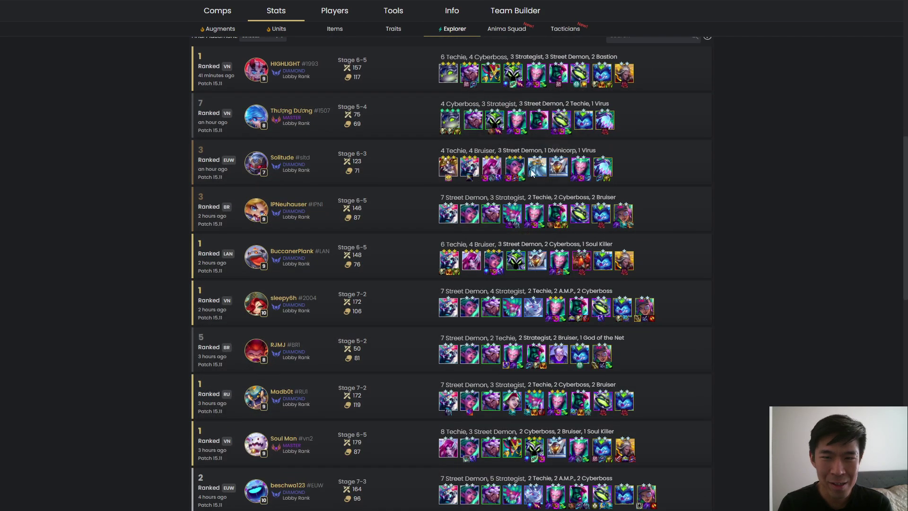
{"action": "mouse_move", "coordinate": [494, 171]}
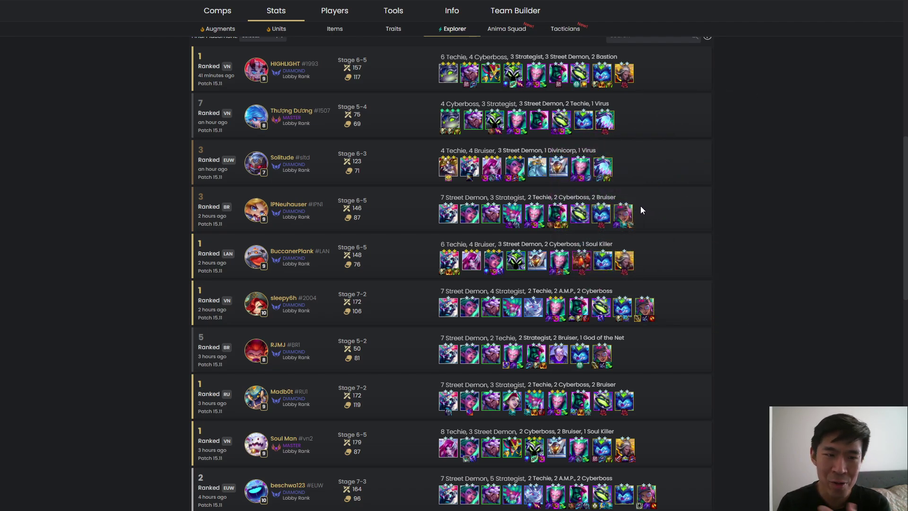
{"action": "scroll", "coordinate": [465, 220], "scroll_direction": "up", "scroll_amount": 4}
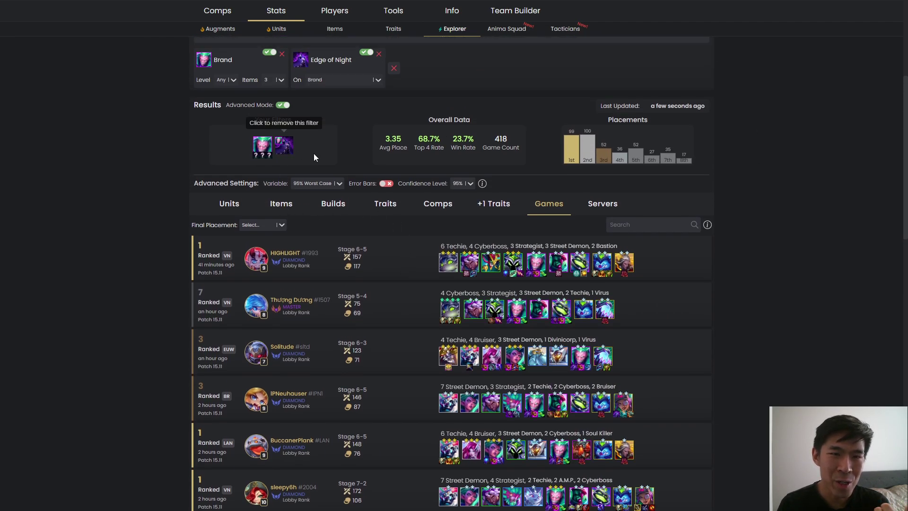
{"action": "scroll", "coordinate": [359, 164], "scroll_direction": "up", "scroll_amount": 1}
{"action": "scroll", "coordinate": [376, 169], "scroll_direction": "down", "scroll_amount": 1}
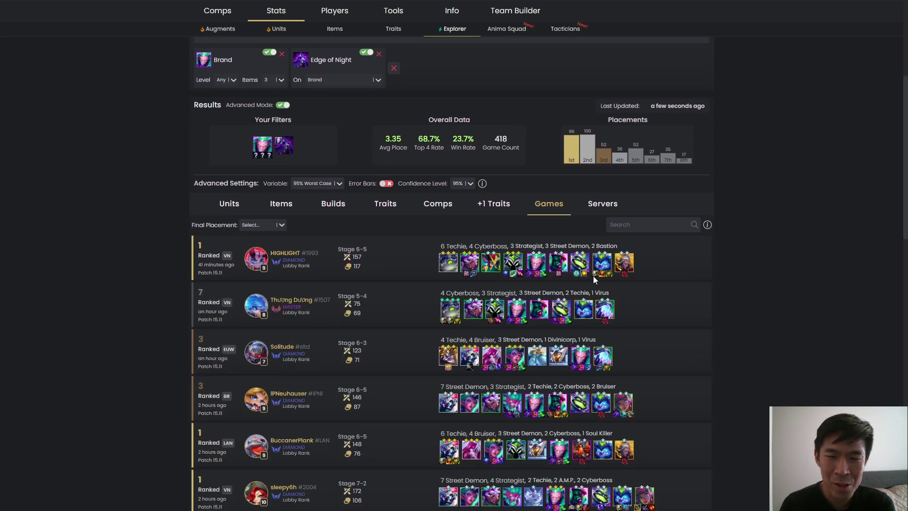
- Switch to the units table and clear all current filters
{"action": "left_click", "coordinate": [229, 204]}
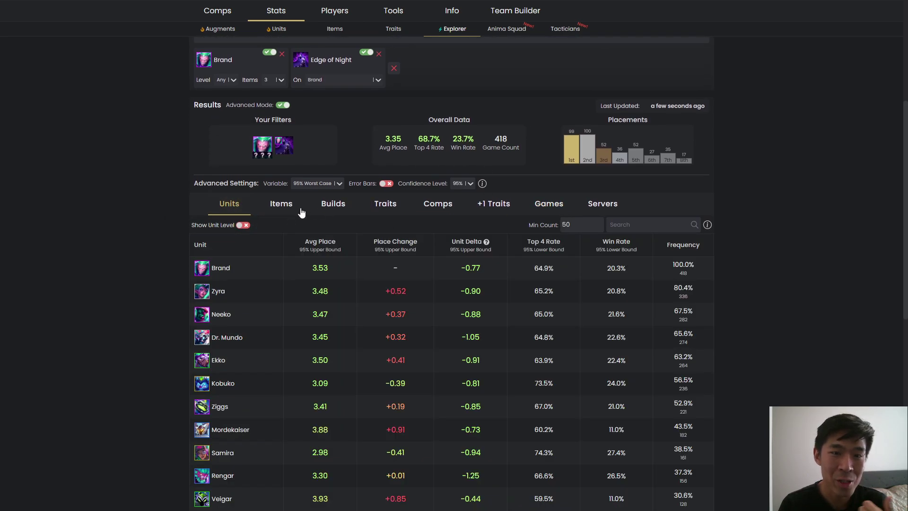
{"action": "left_click", "coordinate": [281, 205]}
{"action": "left_click", "coordinate": [394, 68]}
{"action": "scroll", "coordinate": [340, 147], "scroll_direction": "up", "scroll_amount": 2}
- Re-add Brand as the only filter and check the average versus worst-case value options
{"action": "left_click", "coordinate": [338, 274]}
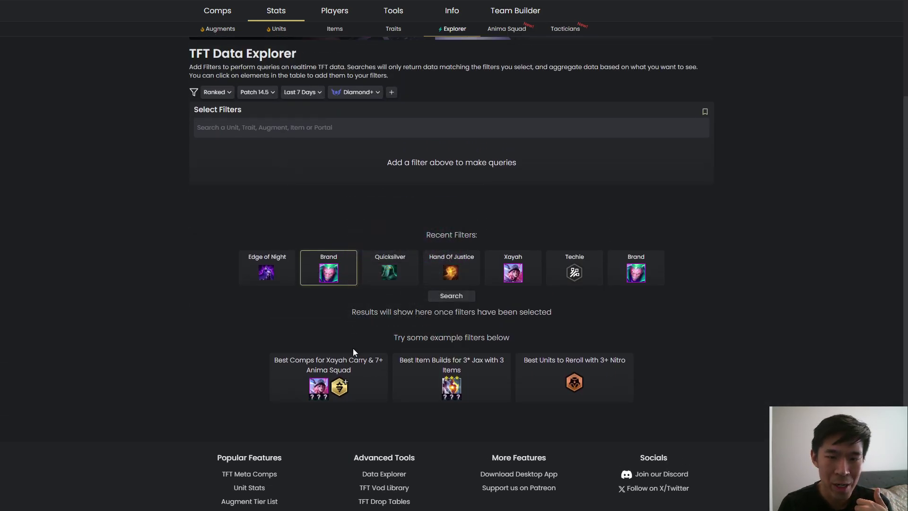
{"action": "left_click", "coordinate": [266, 125]}
{"action": "type", "text": "brand"}
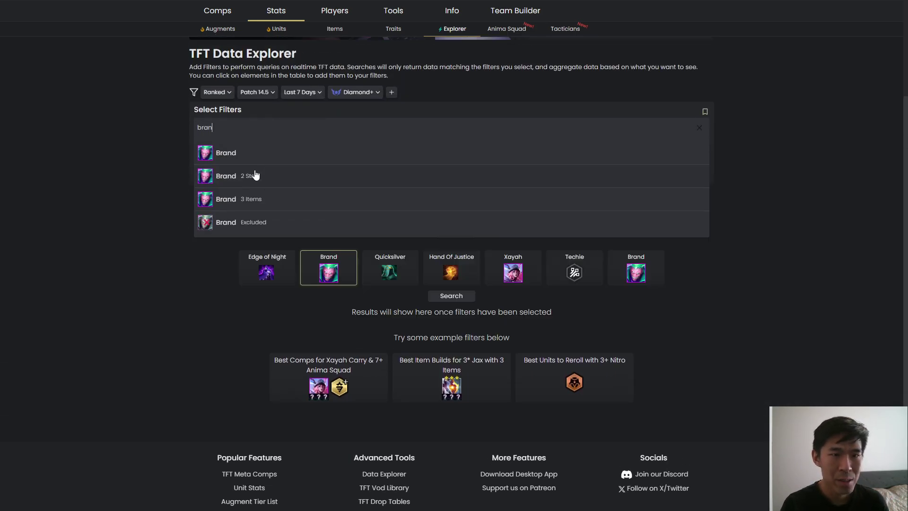
{"action": "left_click", "coordinate": [254, 176]}
{"action": "scroll", "coordinate": [331, 210], "scroll_direction": "down", "scroll_amount": 1}
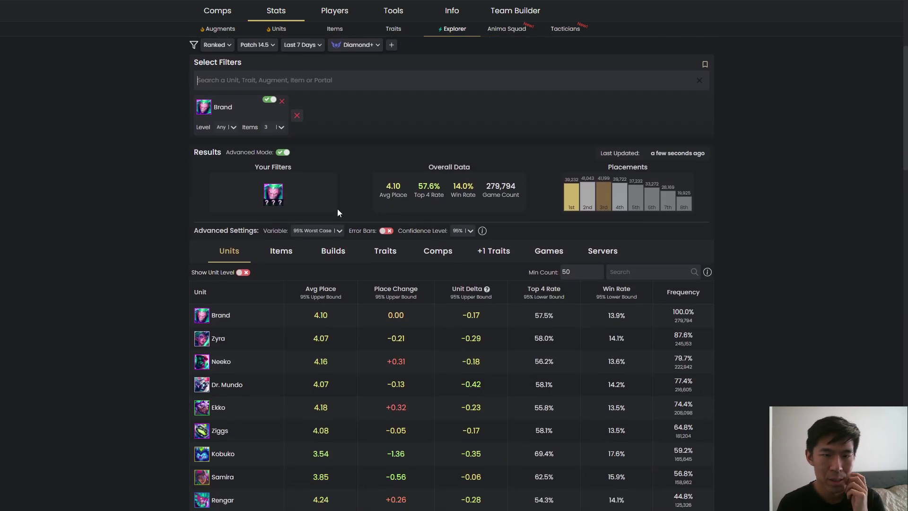
{"action": "scroll", "coordinate": [316, 215], "scroll_direction": "down", "scroll_amount": 1}
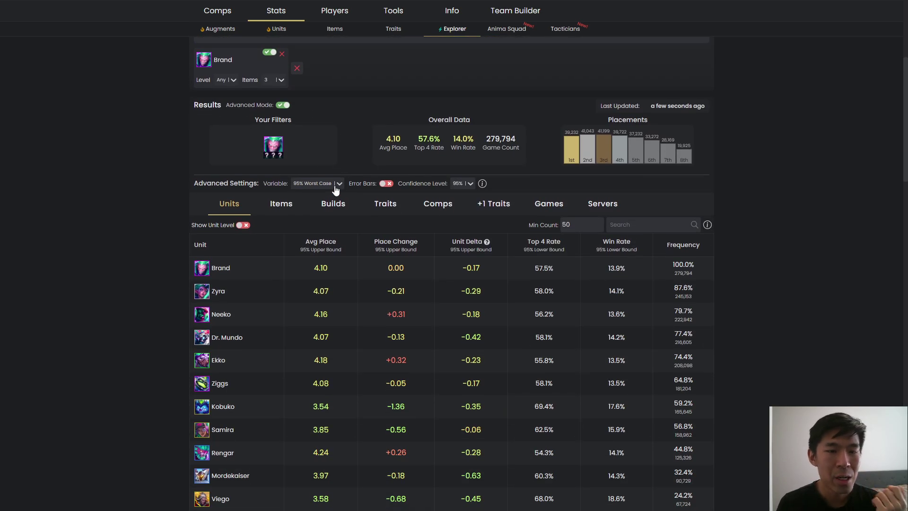
{"action": "left_click", "coordinate": [335, 186]}
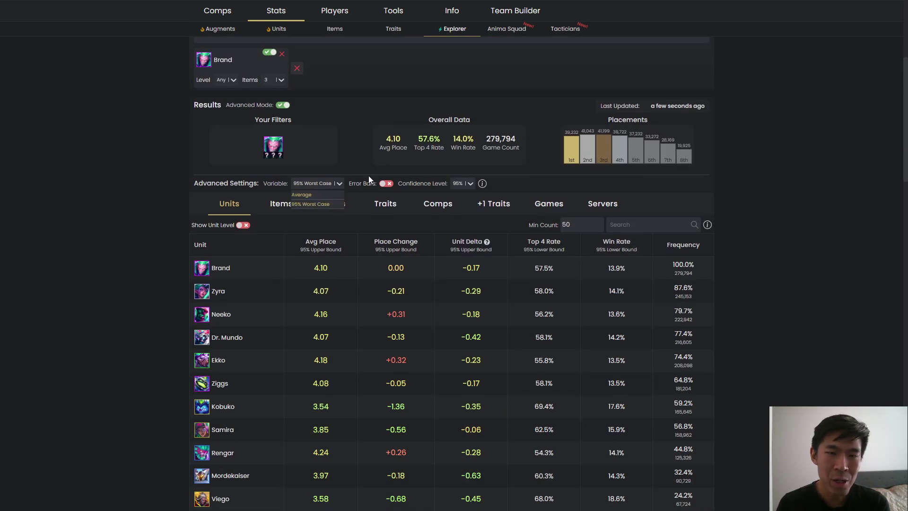
{"action": "left_click", "coordinate": [385, 183]}
- Turn on error bars and scroll through Brand's units table with 95% ranges
{"action": "left_click", "coordinate": [386, 183]}
{"action": "scroll", "coordinate": [331, 212], "scroll_direction": "down", "scroll_amount": 1}
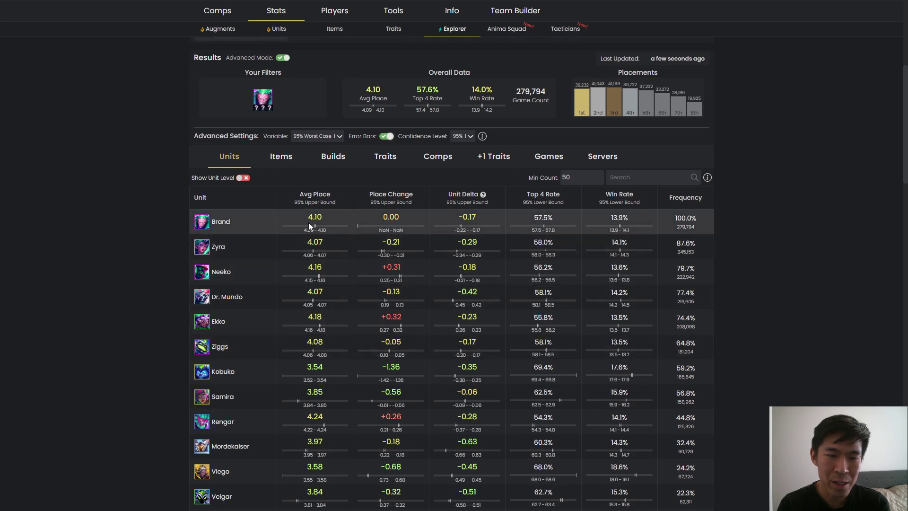
{"action": "scroll", "coordinate": [336, 354], "scroll_direction": "down", "scroll_amount": 8}
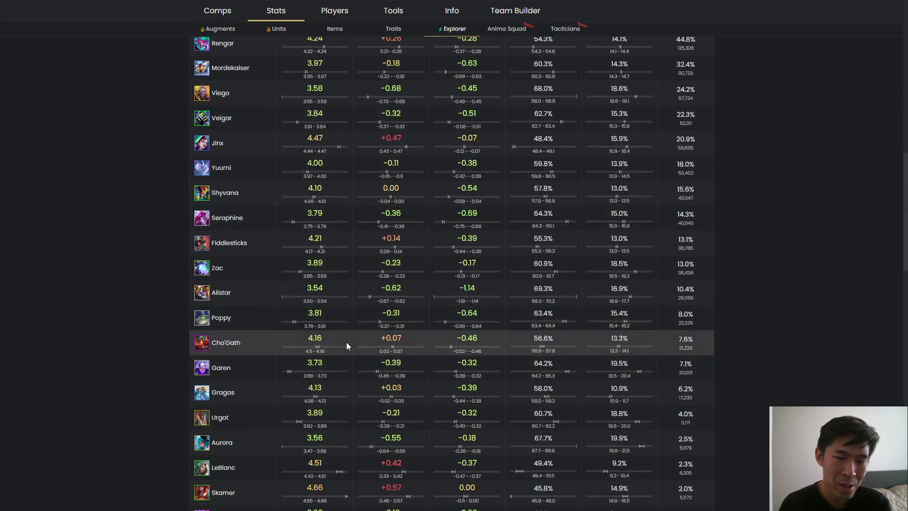
{"action": "scroll", "coordinate": [344, 339], "scroll_direction": "down", "scroll_amount": 15}
{"action": "scroll", "coordinate": [418, 285], "scroll_direction": "up", "scroll_amount": 5}
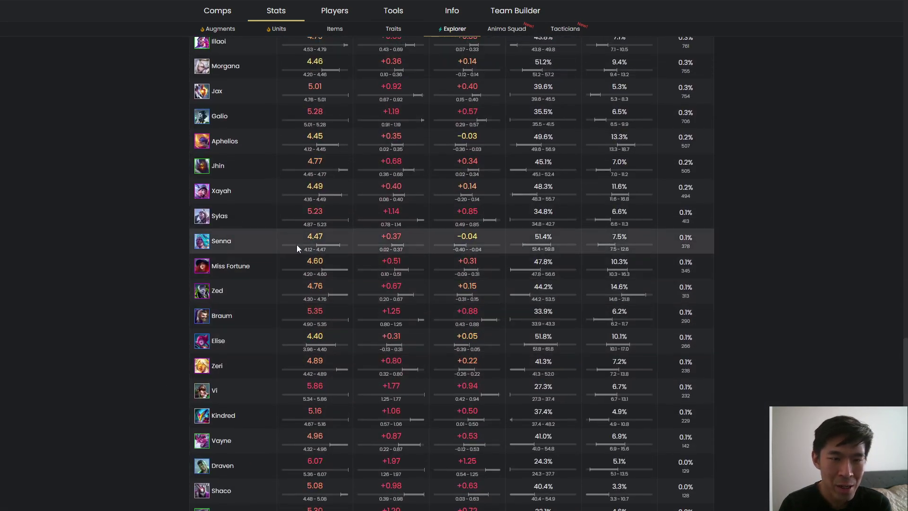
{"action": "scroll", "coordinate": [305, 245], "scroll_direction": "up", "scroll_amount": 20}
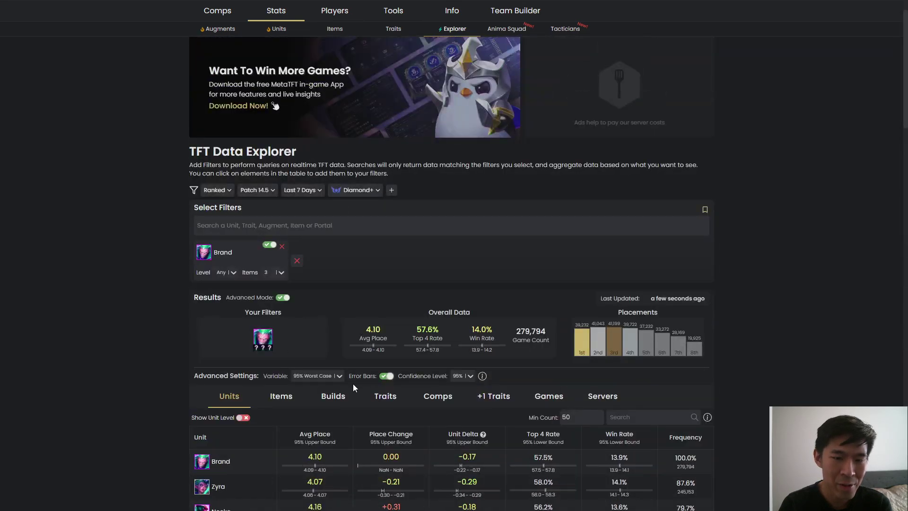
- Show Brand's item statistics with ranges, e.g. Chainstriker at 3.80 (3.65–3.80)
{"action": "left_click", "coordinate": [281, 396]}
{"action": "scroll", "coordinate": [421, 262], "scroll_direction": "down", "scroll_amount": 12}
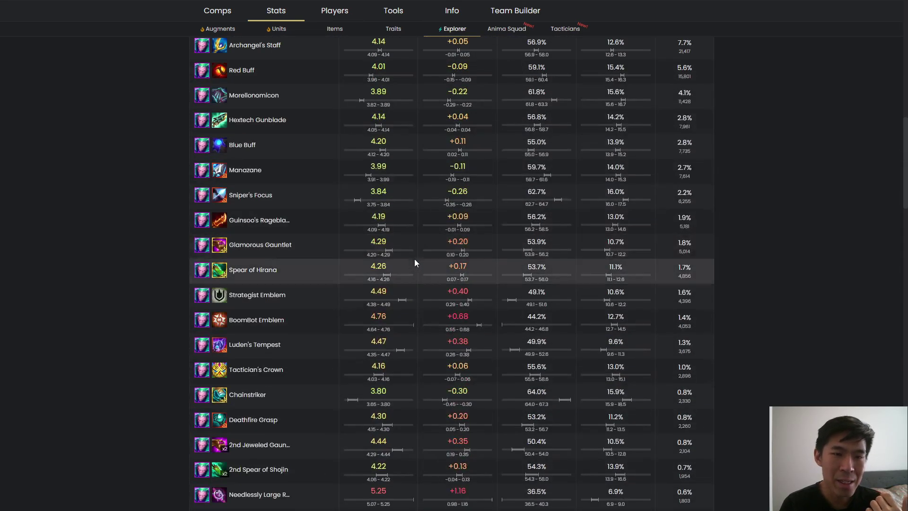
{"action": "scroll", "coordinate": [413, 257], "scroll_direction": "down", "scroll_amount": 4}
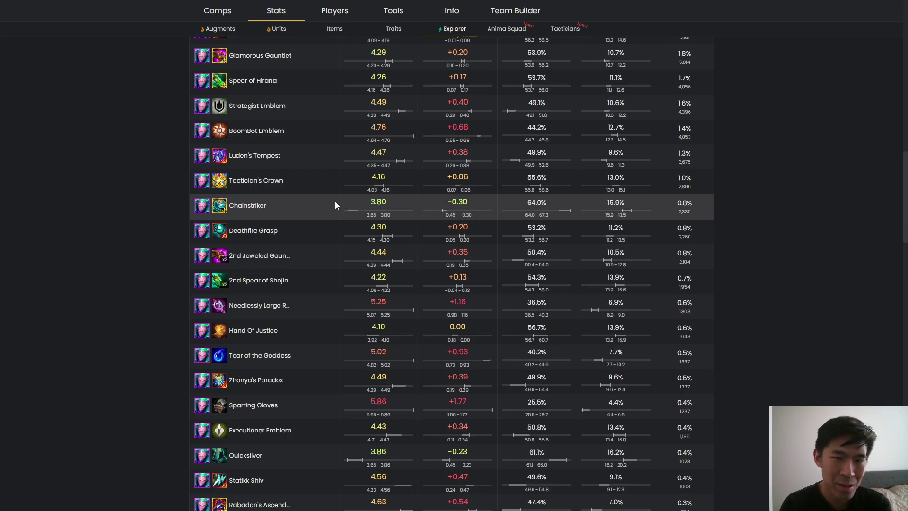
- Set the Variable to Average and turn error bars off, revealing the Place Change column
{"action": "scroll", "coordinate": [401, 214], "scroll_direction": "up", "scroll_amount": 15}
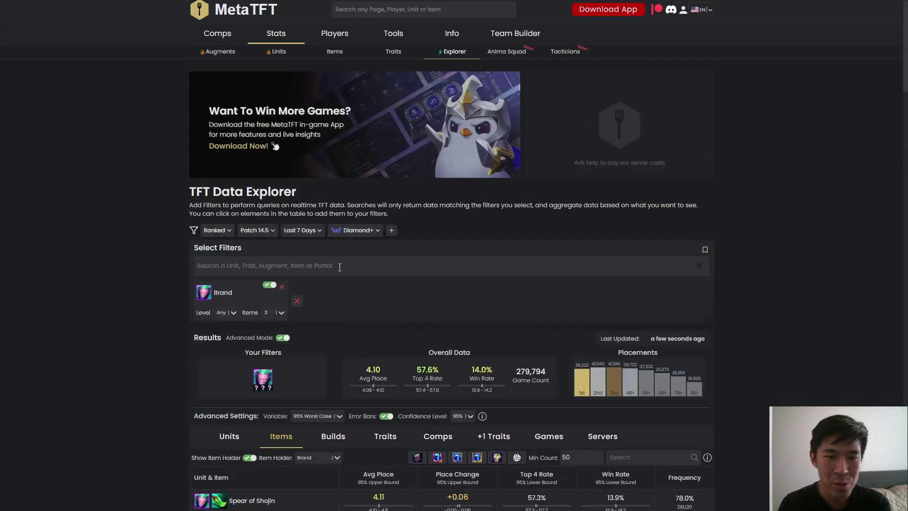
{"action": "scroll", "coordinate": [283, 327], "scroll_direction": "down", "scroll_amount": 2}
{"action": "scroll", "coordinate": [298, 298], "scroll_direction": "down", "scroll_amount": 1}
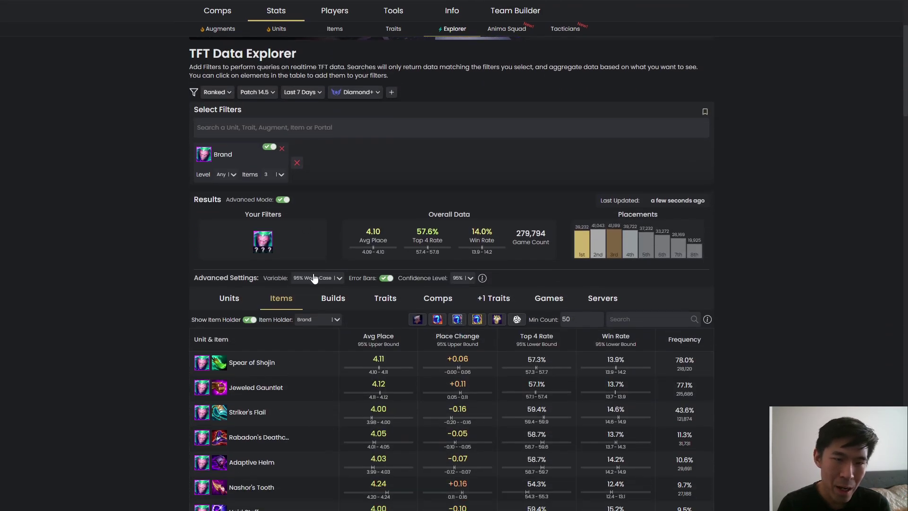
{"action": "left_click", "coordinate": [314, 278]}
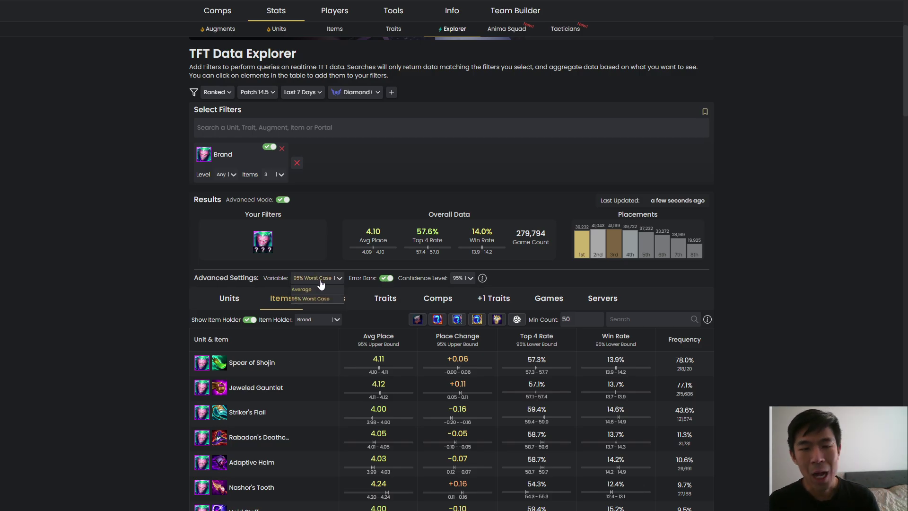
{"action": "left_click", "coordinate": [322, 288]}
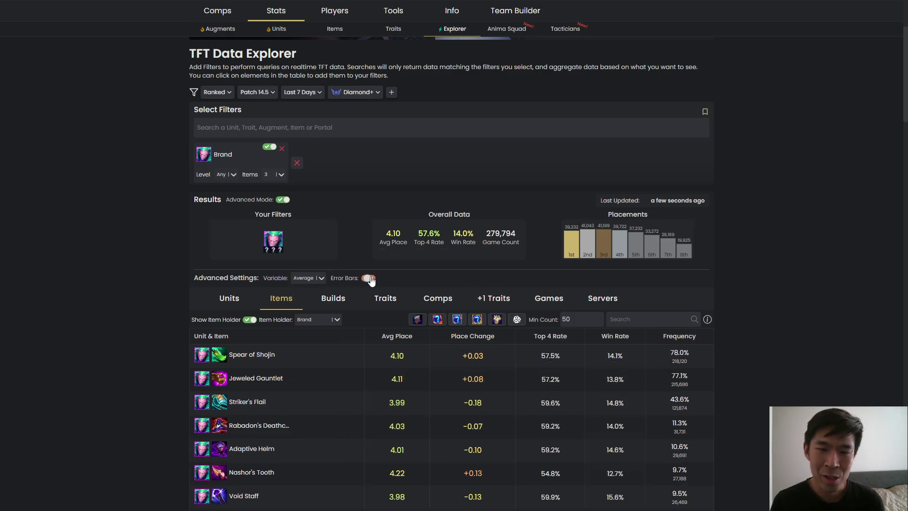
{"action": "left_click", "coordinate": [367, 278]}
{"action": "scroll", "coordinate": [472, 273], "scroll_direction": "down", "scroll_amount": 1}
{"action": "scroll", "coordinate": [421, 227], "scroll_direction": "down", "scroll_amount": 1}
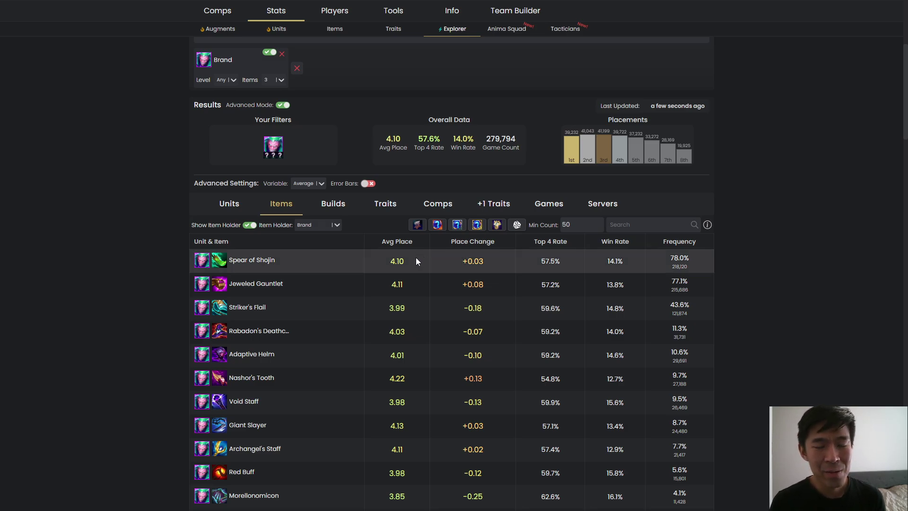
{"action": "scroll", "coordinate": [420, 245], "scroll_direction": "down", "scroll_amount": 2}
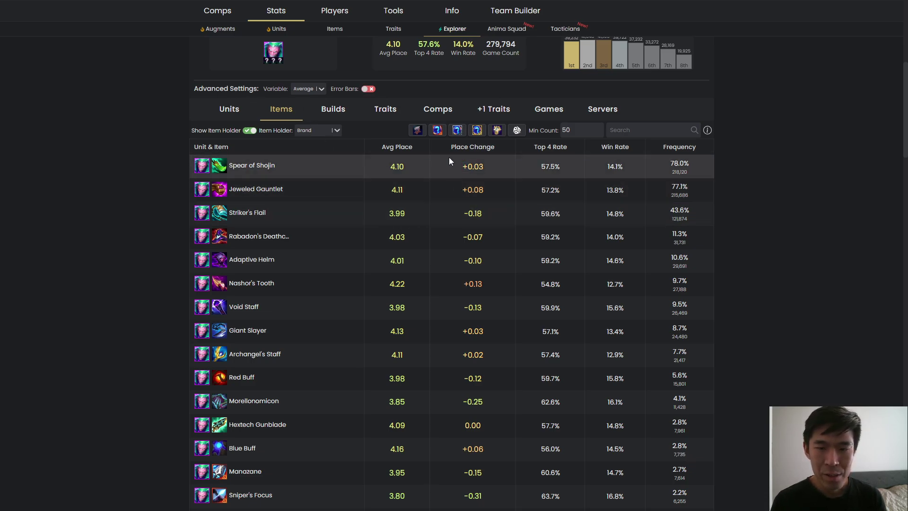
{"action": "left_click", "coordinate": [312, 89]}
{"action": "left_click", "coordinate": [306, 109]}
{"action": "scroll", "coordinate": [452, 185], "scroll_direction": "down", "scroll_amount": 1}
{"action": "scroll", "coordinate": [464, 265], "scroll_direction": "down", "scroll_amount": 5}
{"action": "scroll", "coordinate": [455, 379], "scroll_direction": "down", "scroll_amount": 1}
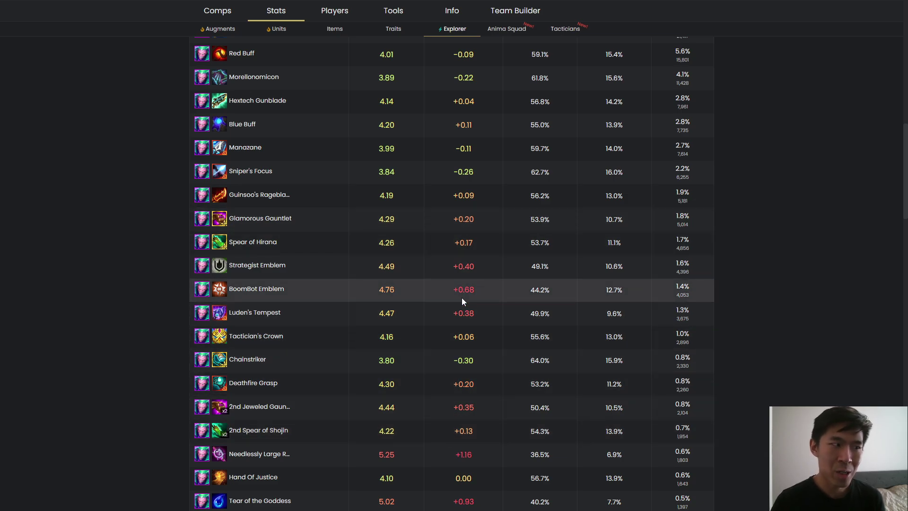
{"action": "scroll", "coordinate": [432, 245], "scroll_direction": "up", "scroll_amount": 7}
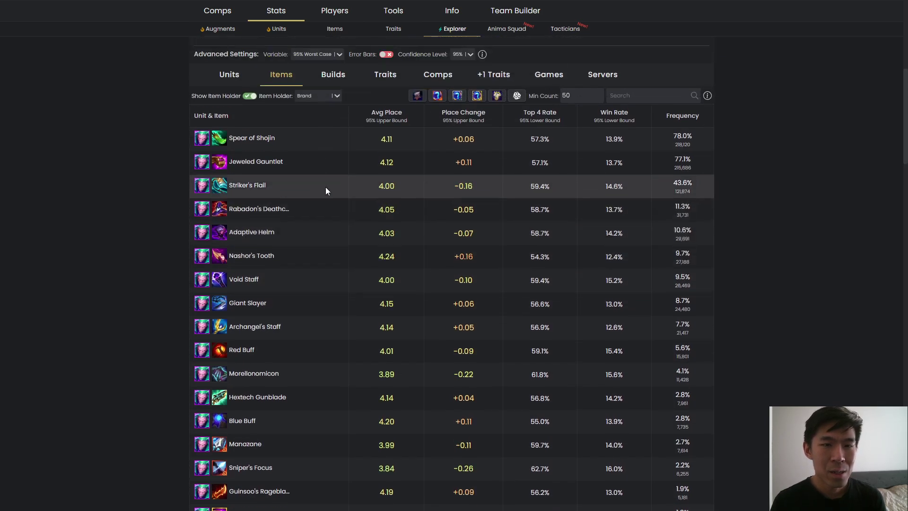
{"action": "left_click", "coordinate": [311, 92]}
{"action": "left_click", "coordinate": [312, 108]}
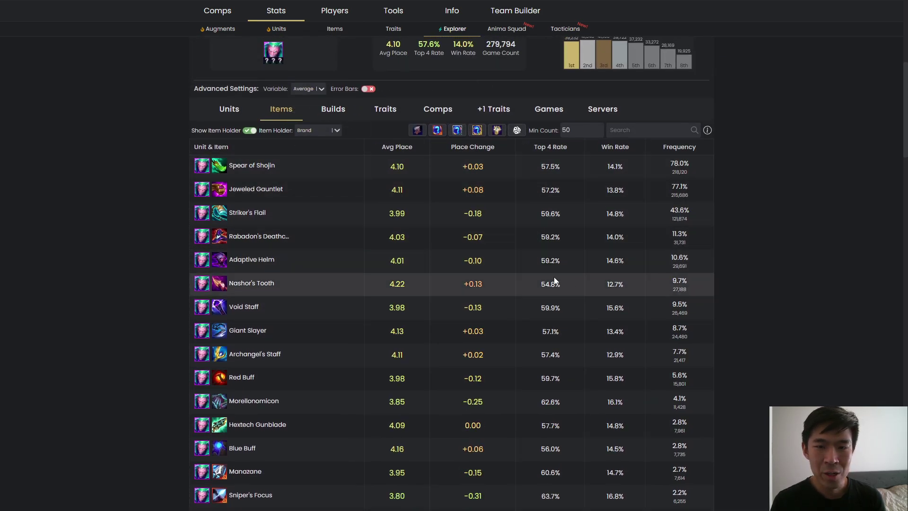
{"action": "scroll", "coordinate": [475, 151], "scroll_direction": "down", "scroll_amount": 1}
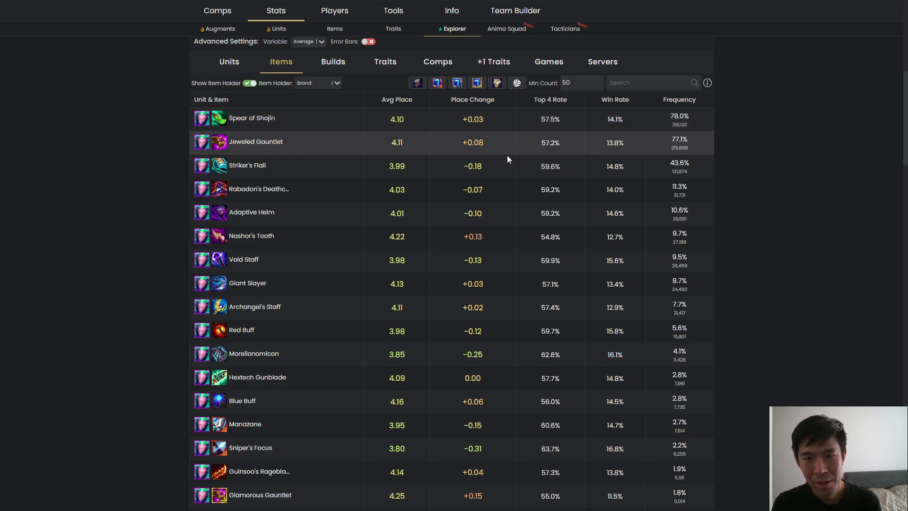
{"action": "double_click", "coordinate": [468, 167]}
{"action": "double_click", "coordinate": [468, 189]}
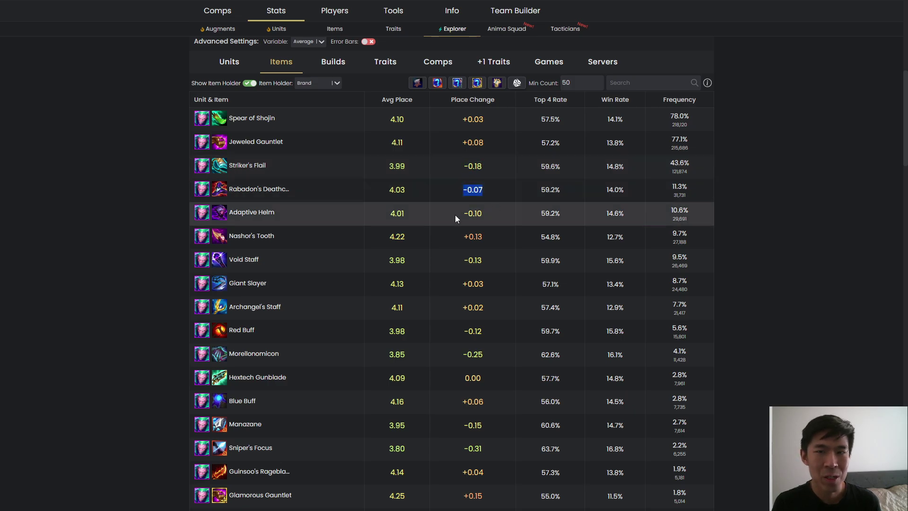
{"action": "left_click", "coordinate": [505, 195]}
{"action": "scroll", "coordinate": [511, 191], "scroll_direction": "up", "scroll_amount": 1}
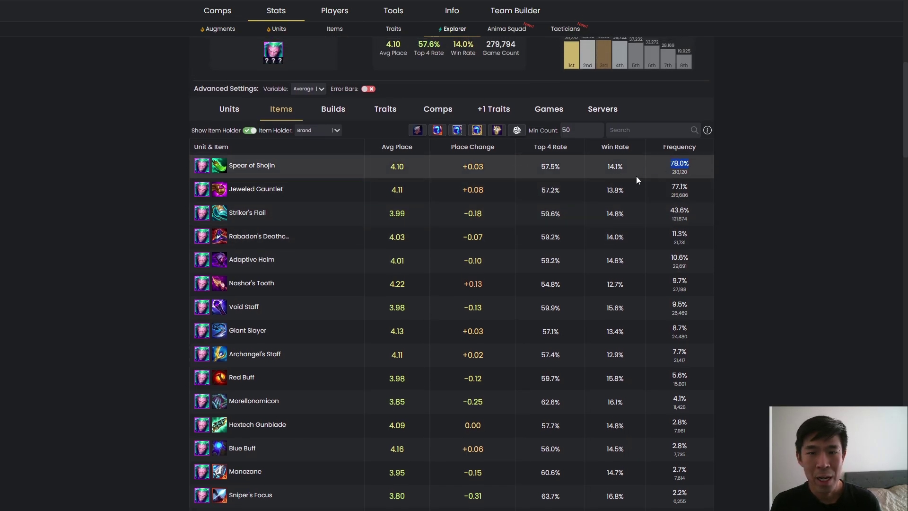
{"action": "left_click", "coordinate": [455, 174]}
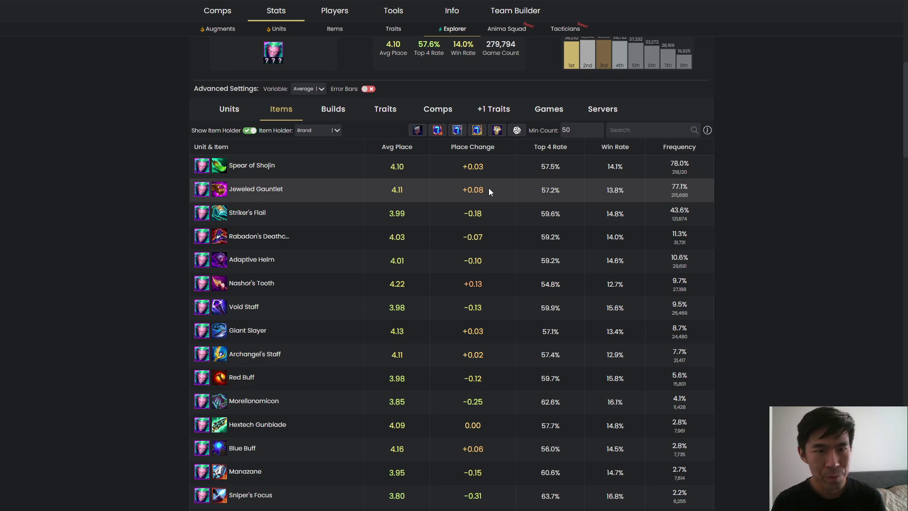
{"action": "scroll", "coordinate": [491, 189], "scroll_direction": "up", "scroll_amount": 1}
{"action": "scroll", "coordinate": [498, 204], "scroll_direction": "up", "scroll_amount": 1}
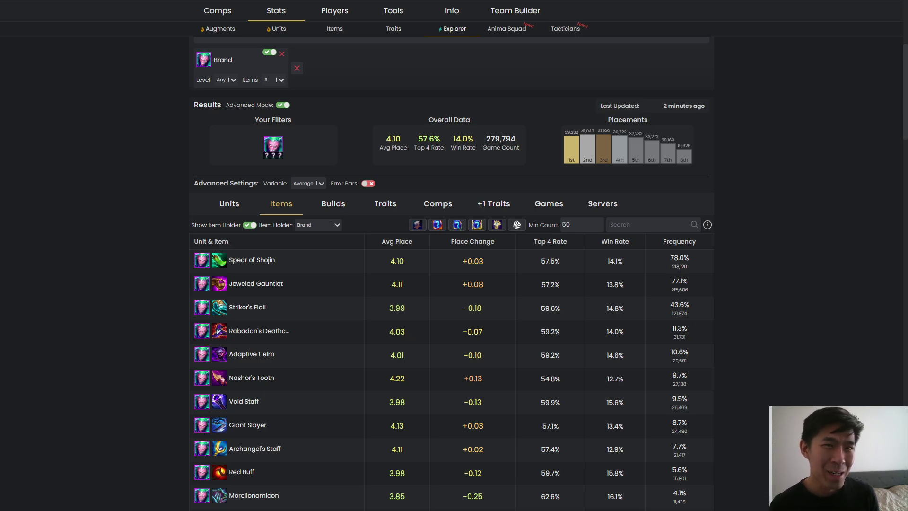
- Open Brand's page from the Units tier list and show its item tier list, led by Striker's Flail
{"action": "left_click", "coordinate": [278, 28]}
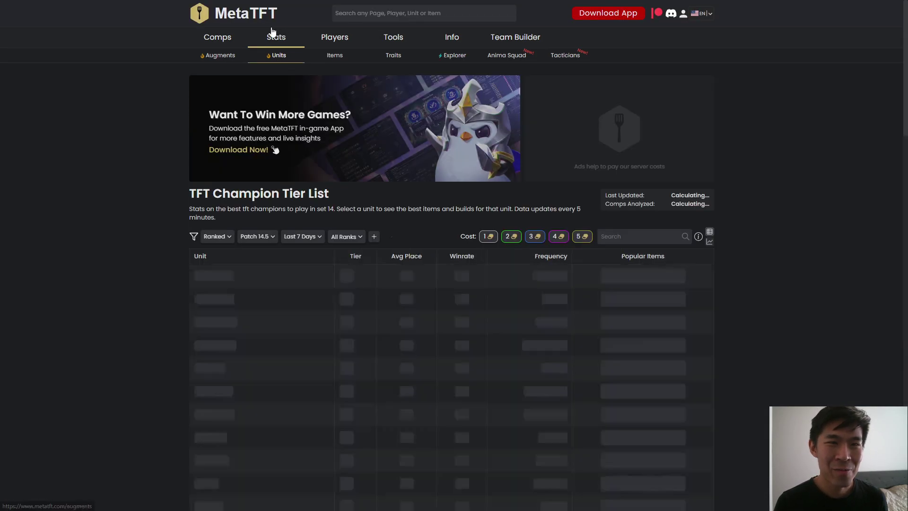
{"action": "scroll", "coordinate": [265, 283], "scroll_direction": "down", "scroll_amount": 5}
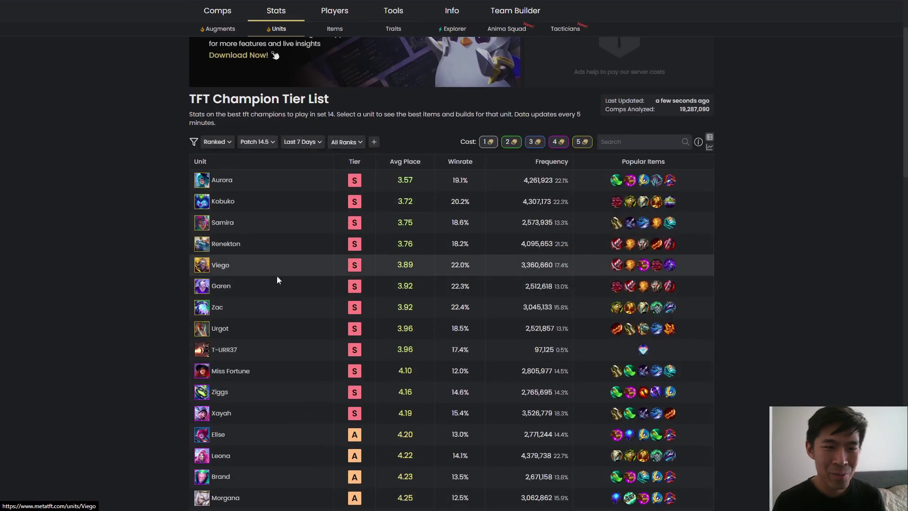
{"action": "left_click", "coordinate": [236, 340]}
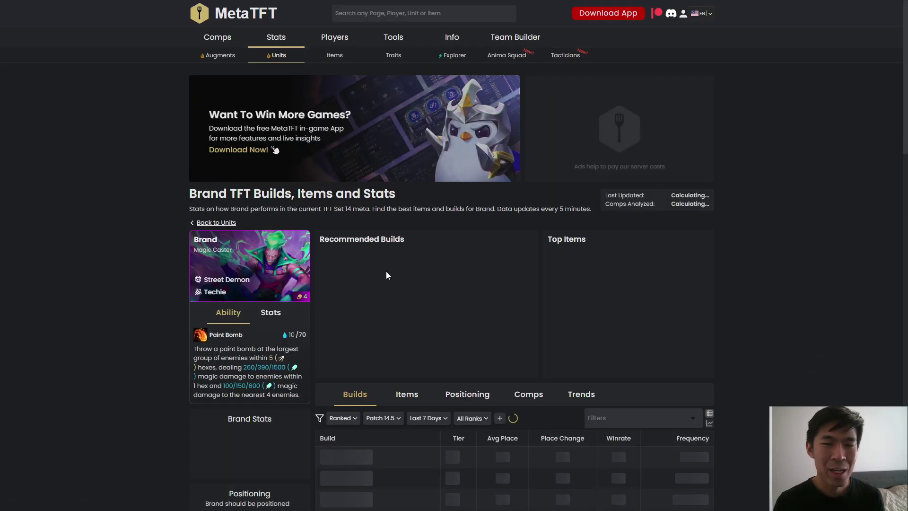
{"action": "scroll", "coordinate": [330, 237], "scroll_direction": "down", "scroll_amount": 6}
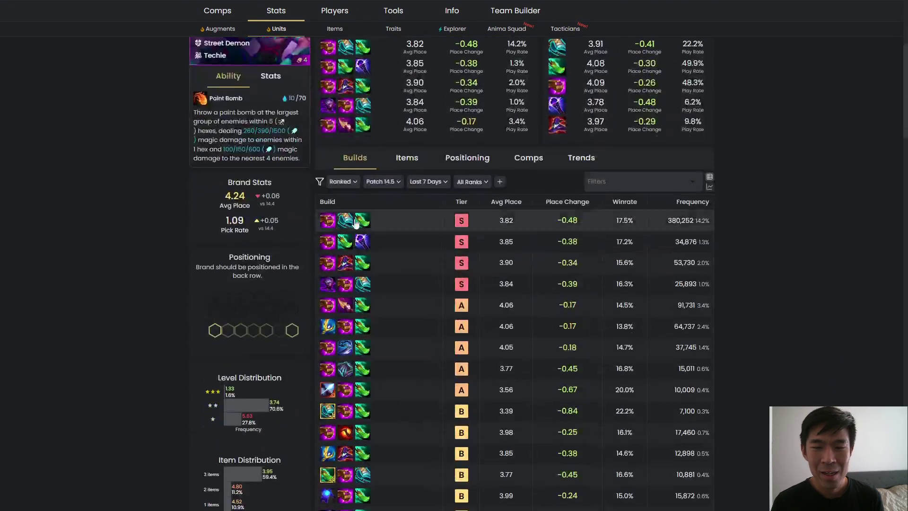
{"action": "left_click", "coordinate": [397, 114]}
{"action": "scroll", "coordinate": [466, 169], "scroll_direction": "down", "scroll_amount": 1}
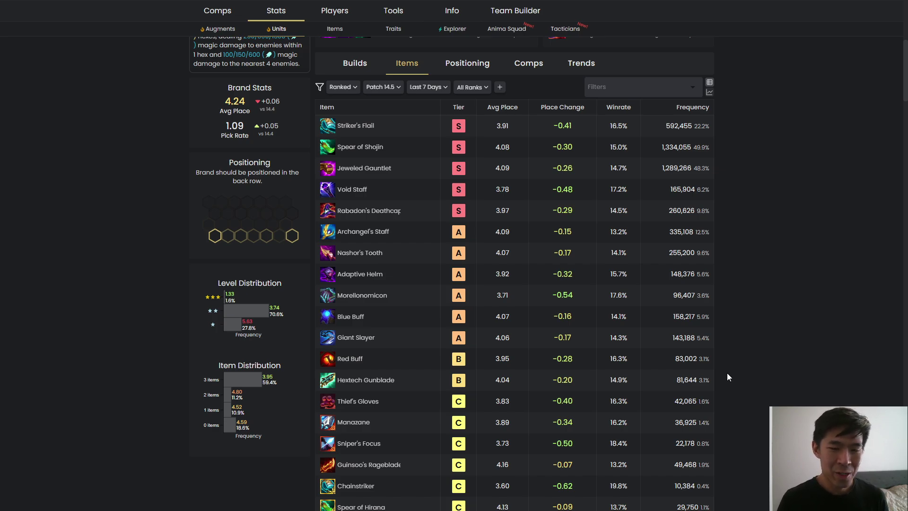
{"action": "scroll", "coordinate": [645, 325], "scroll_direction": "down", "scroll_amount": 20}
{"action": "scroll", "coordinate": [630, 322], "scroll_direction": "up", "scroll_amount": 1}
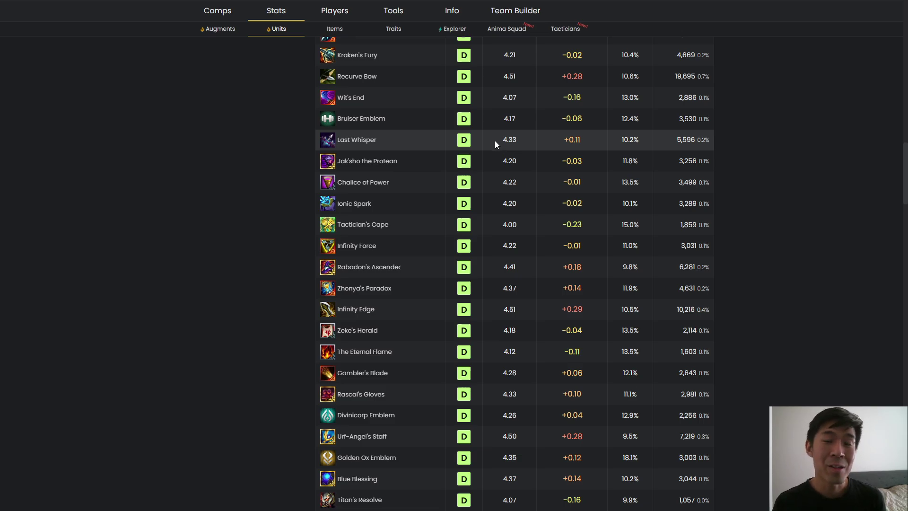
{"action": "scroll", "coordinate": [515, 183], "scroll_direction": "up", "scroll_amount": 8}
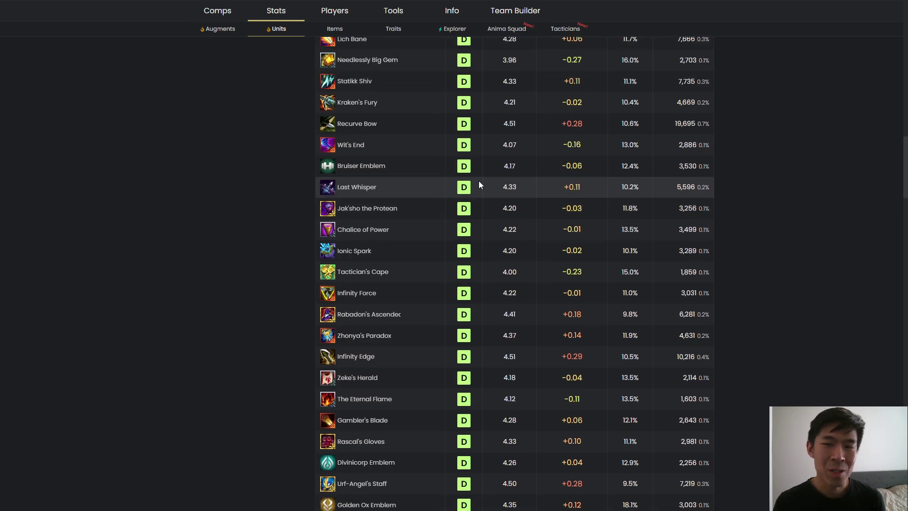
{"action": "scroll", "coordinate": [580, 234], "scroll_direction": "up", "scroll_amount": 8}
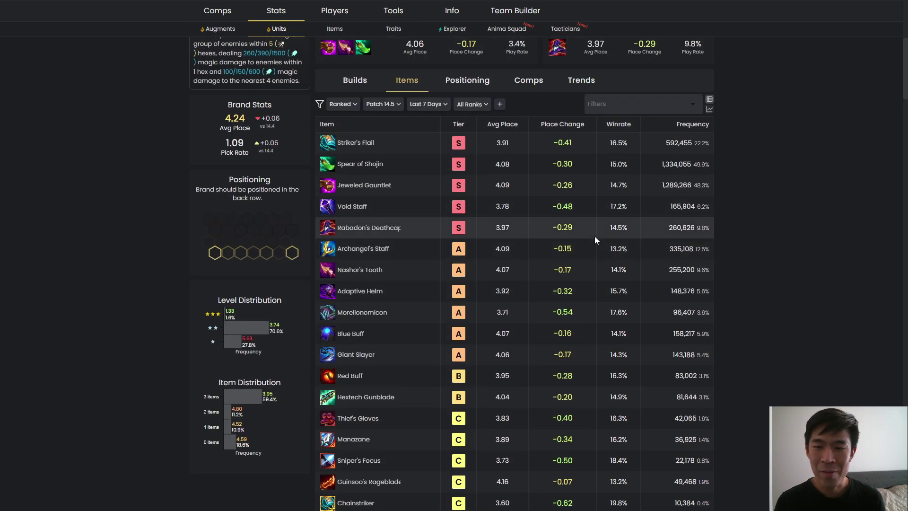
{"action": "scroll", "coordinate": [593, 234], "scroll_direction": "down", "scroll_amount": 1}
{"action": "scroll", "coordinate": [593, 232], "scroll_direction": "up", "scroll_amount": 1}
{"action": "scroll", "coordinate": [593, 231], "scroll_direction": "down", "scroll_amount": 1}
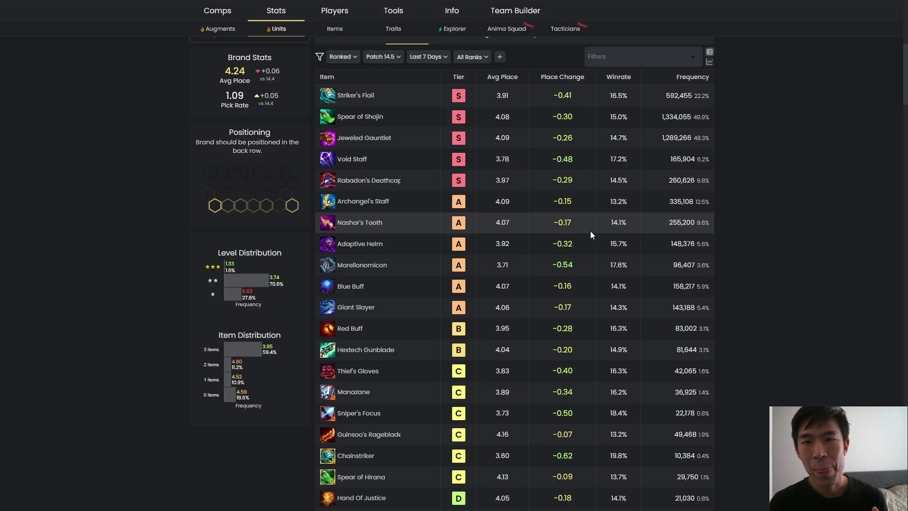
{"action": "scroll", "coordinate": [590, 231], "scroll_direction": "up", "scroll_amount": 3}
{"action": "scroll", "coordinate": [590, 231], "scroll_direction": "up", "scroll_amount": 2}
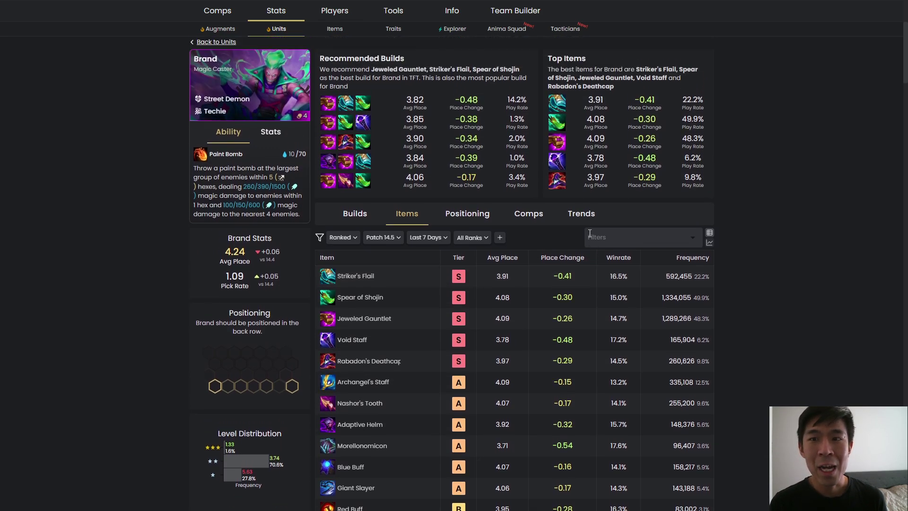
{"action": "scroll", "coordinate": [342, 54], "scroll_direction": "down", "scroll_amount": 6}
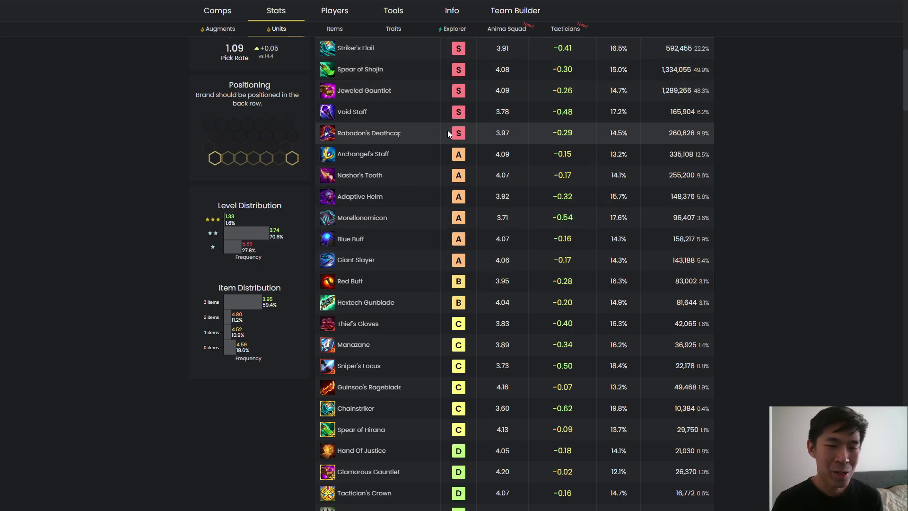
{"action": "scroll", "coordinate": [404, 264], "scroll_direction": "up", "scroll_amount": 5}
{"action": "scroll", "coordinate": [556, 139], "scroll_direction": "up", "scroll_amount": 1}
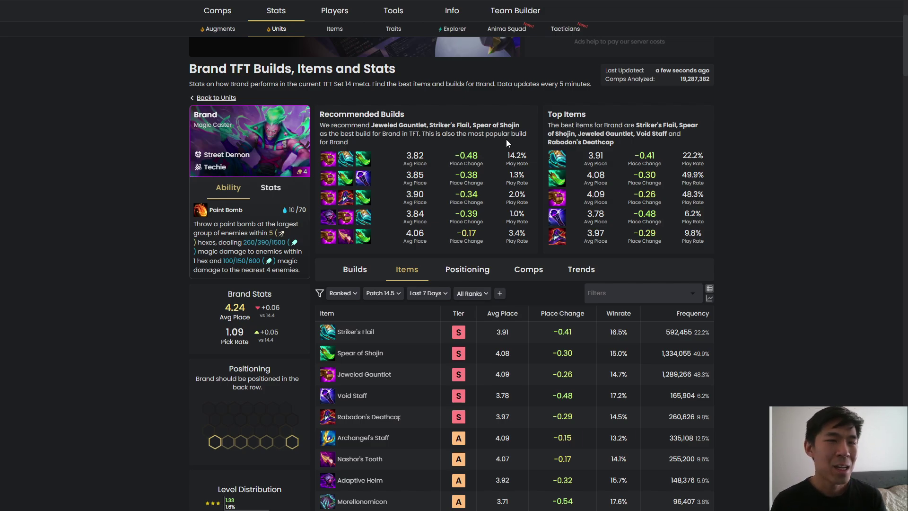
{"action": "scroll", "coordinate": [491, 144], "scroll_direction": "up", "scroll_amount": 2}
{"action": "scroll", "coordinate": [395, 152], "scroll_direction": "down", "scroll_amount": 4}
{"action": "scroll", "coordinate": [317, 198], "scroll_direction": "down", "scroll_amount": 3}
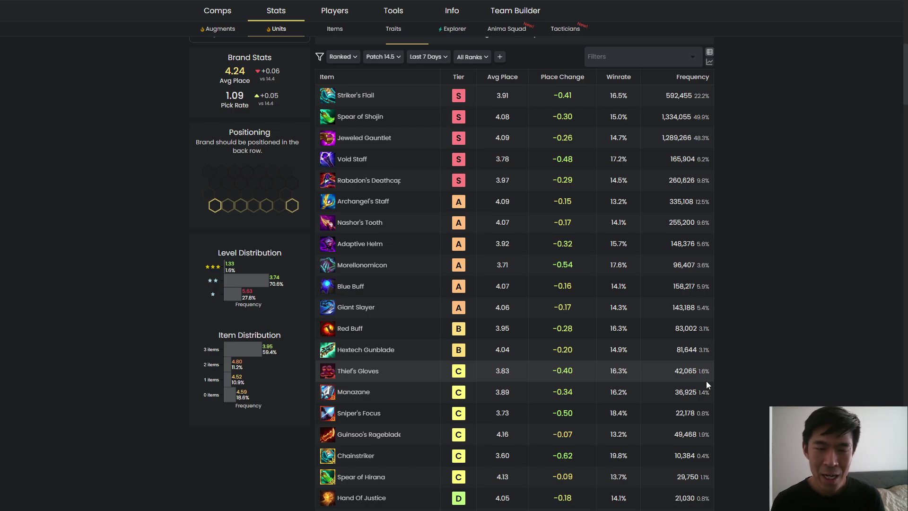
- Open Xayah from the Units tier list and view her item tier list, led by S-tier Infinity Edge
{"action": "left_click", "coordinate": [278, 35]}
{"action": "scroll", "coordinate": [322, 221], "scroll_direction": "down", "scroll_amount": 5}
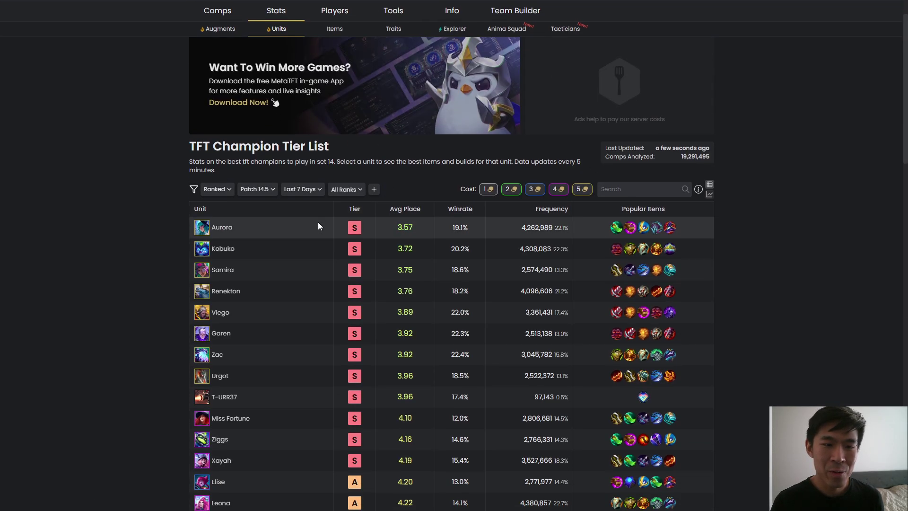
{"action": "left_click", "coordinate": [226, 321]}
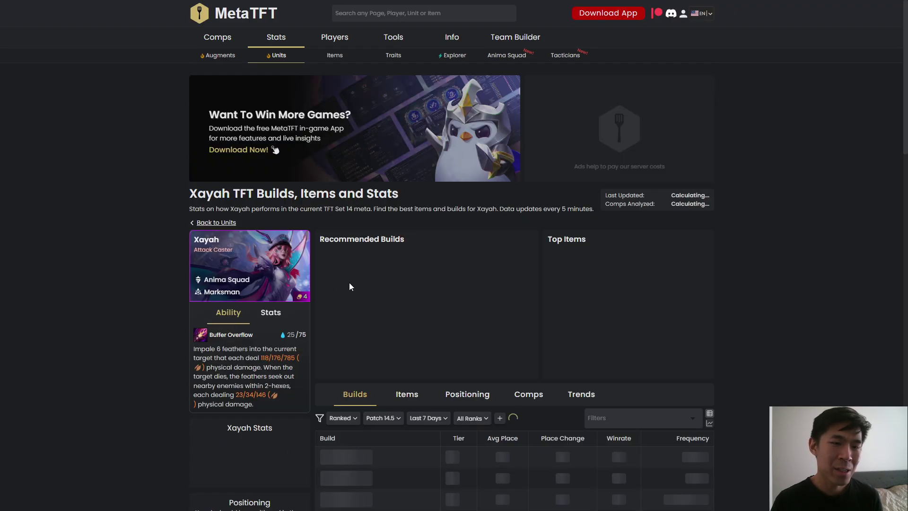
{"action": "scroll", "coordinate": [378, 246], "scroll_direction": "down", "scroll_amount": 5}
{"action": "left_click", "coordinate": [406, 157]}
{"action": "scroll", "coordinate": [516, 232], "scroll_direction": "down", "scroll_amount": 2}
{"action": "scroll", "coordinate": [516, 232], "scroll_direction": "down", "scroll_amount": 1}
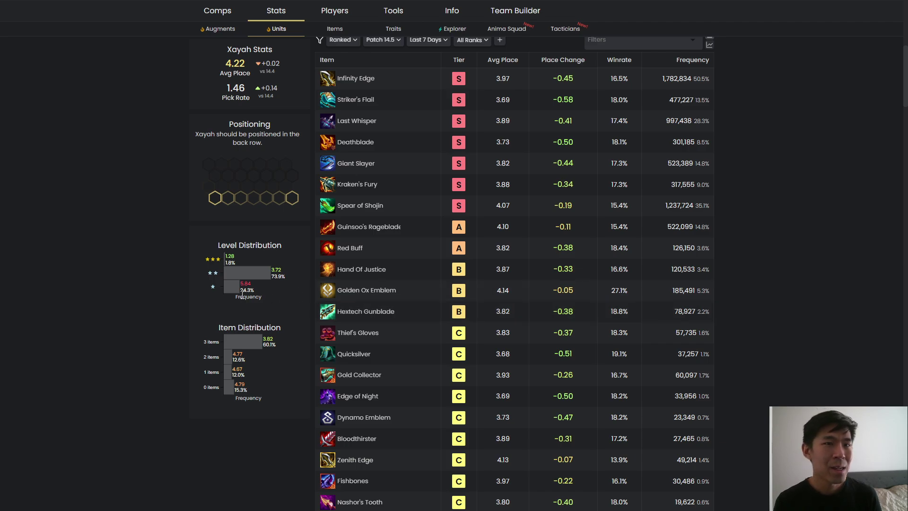
{"action": "scroll", "coordinate": [195, 284], "scroll_direction": "up", "scroll_amount": 2}
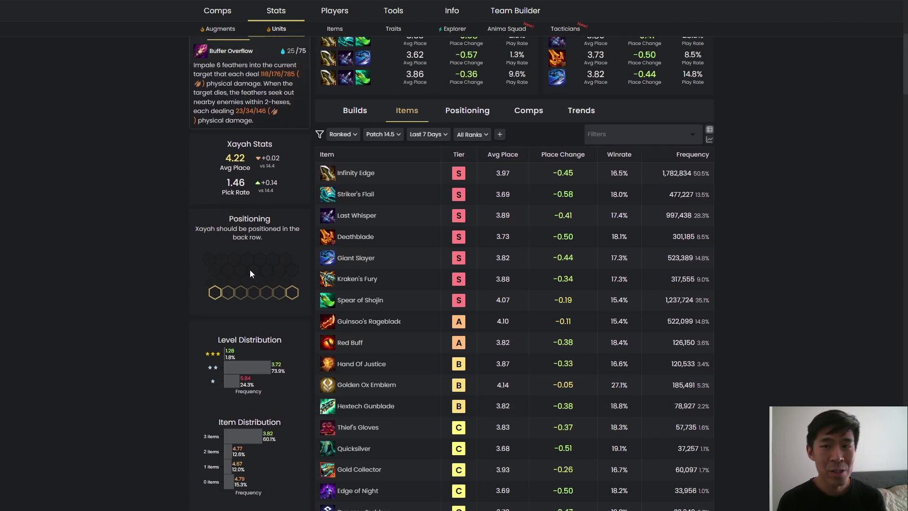
- Show Xayah's three-item builds, topped by an S-tier build at 3.53 average place
{"action": "left_click", "coordinate": [352, 111]}
{"action": "scroll", "coordinate": [402, 167], "scroll_direction": "down", "scroll_amount": 1}
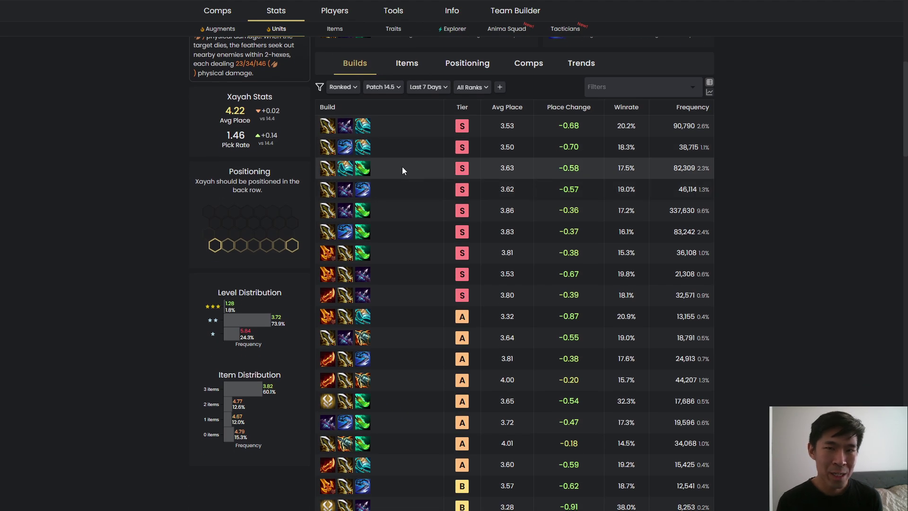